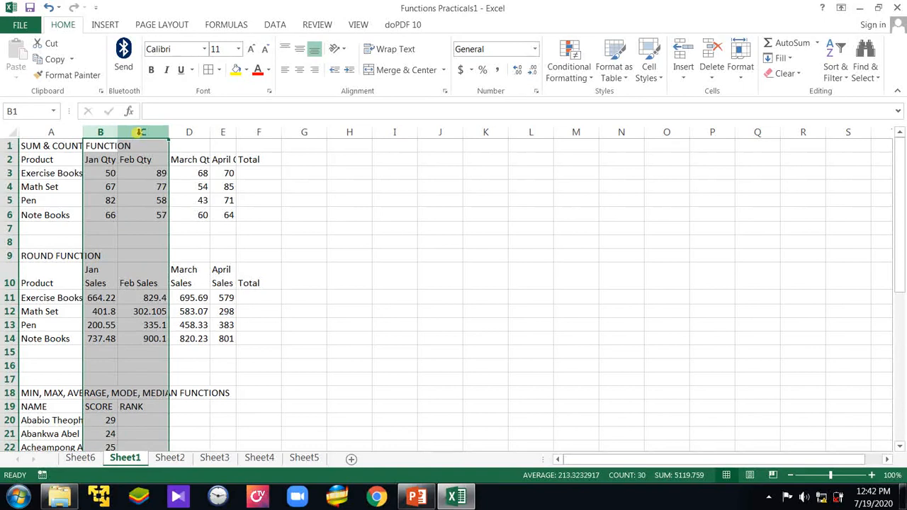
# Hide columns B and C, which hold the January and February figures, in Sheet1
pyautogui.rightClick(141, 133)
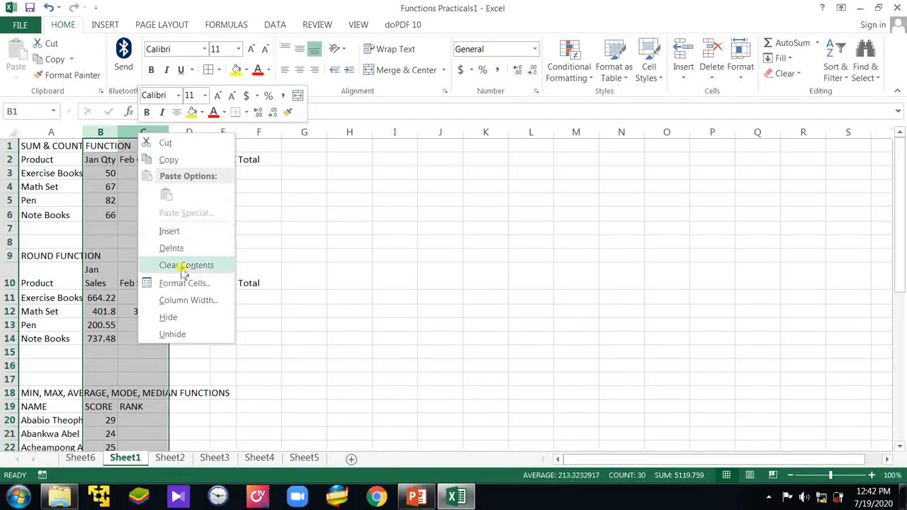
pyautogui.click(193, 315)
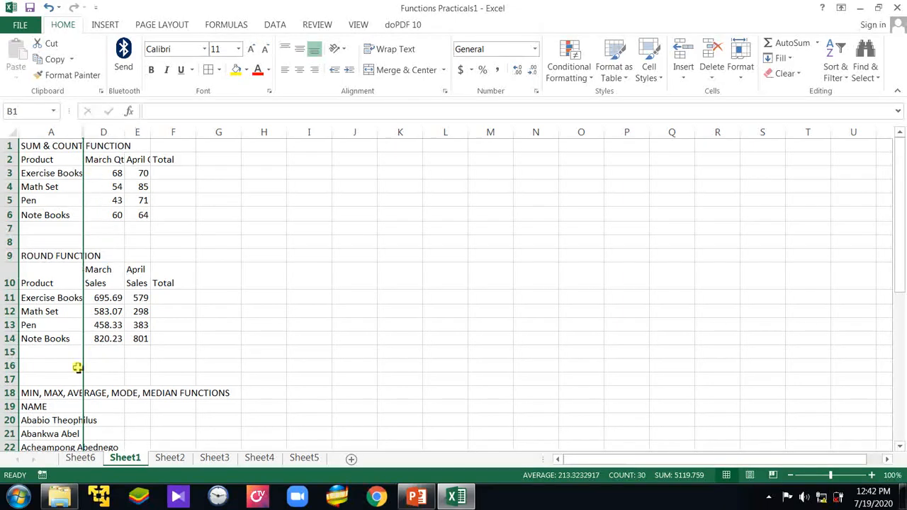
pyautogui.click(135, 242)
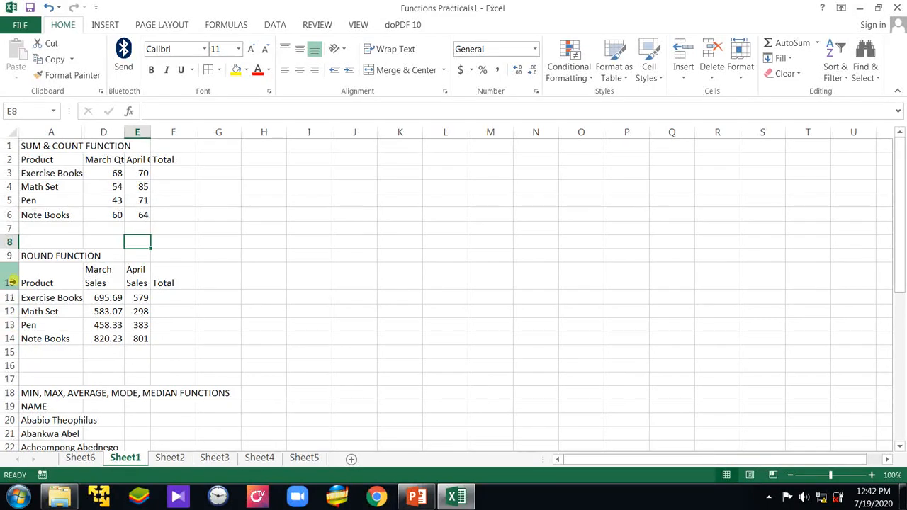
# Hide rows 10 and 11, the header and Exercise Books rows of the ROUND FUNCTION table
pyautogui.moveTo(11, 282); pyautogui.dragTo(12, 288)
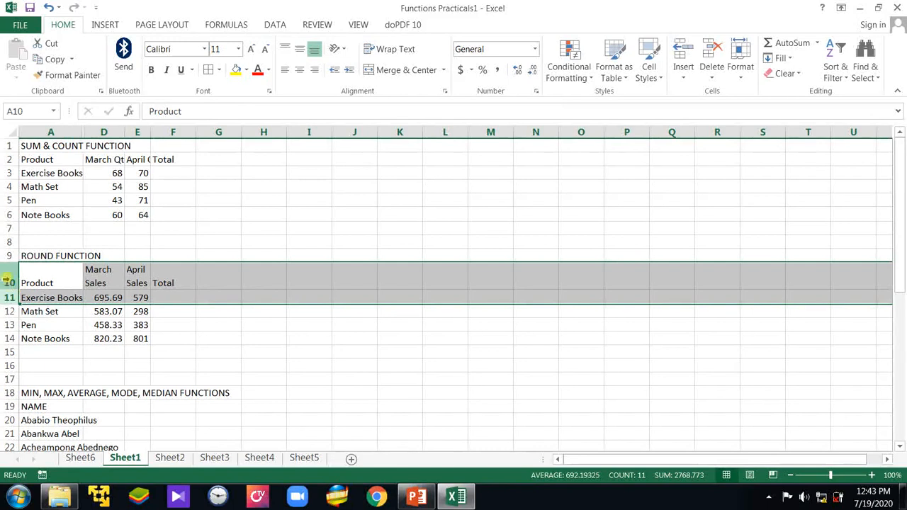
pyautogui.rightClick(8, 276)
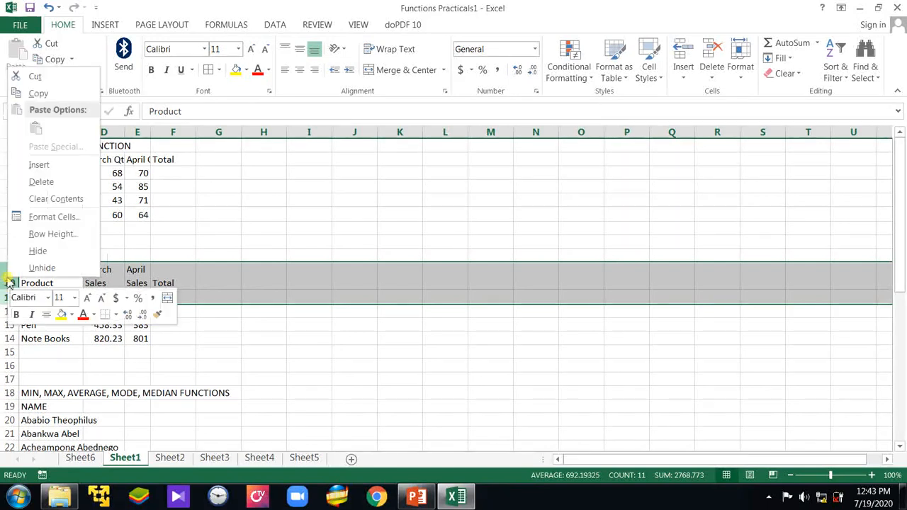
pyautogui.click(38, 252)
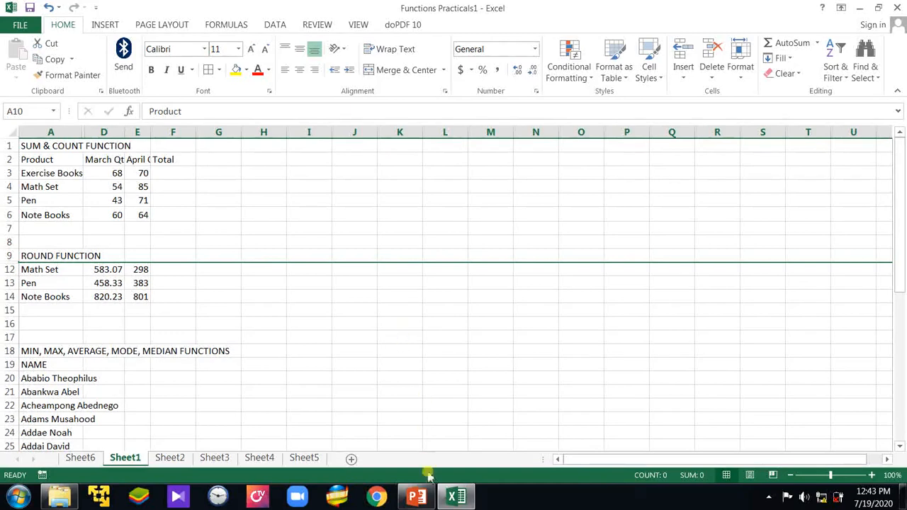
# Switch to PowerPoint, read the "To unhide the columns" slide, and return to the Excel workbook
pyautogui.click(417, 496)
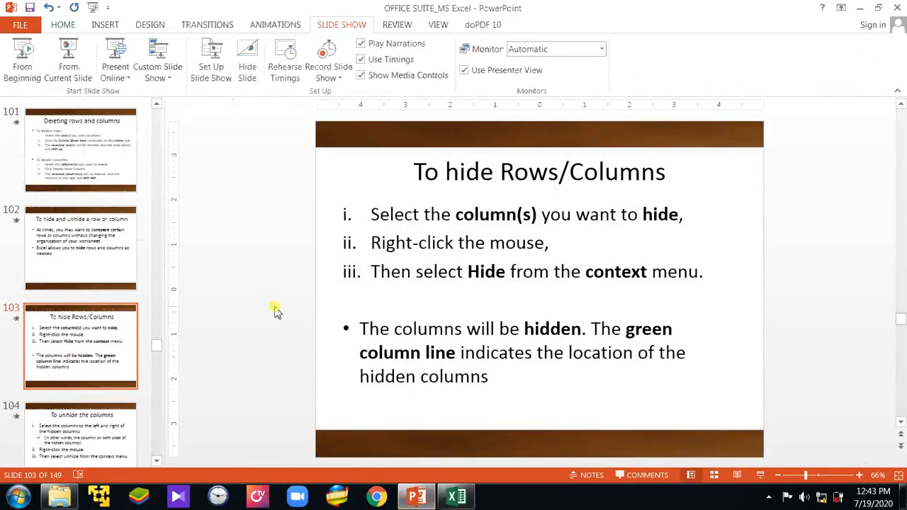
pyautogui.scroll(-1, 273, 309)
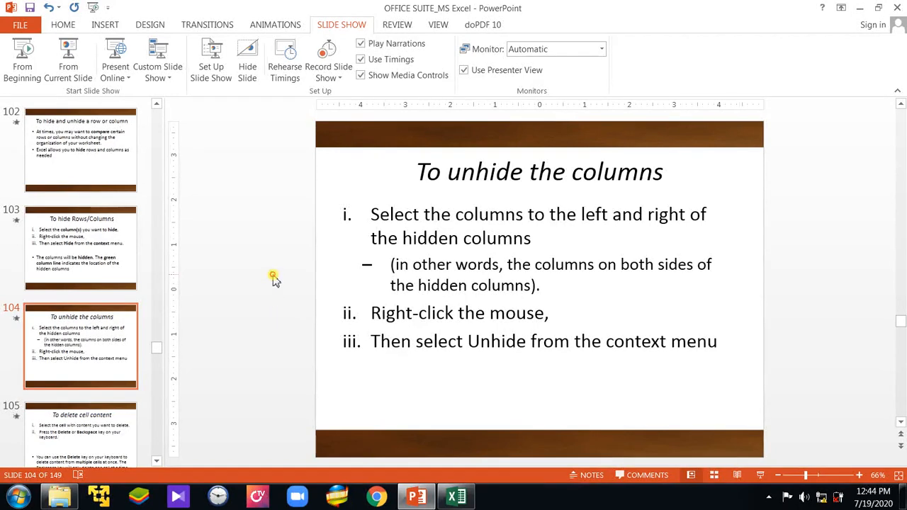
pyautogui.click(859, 7)
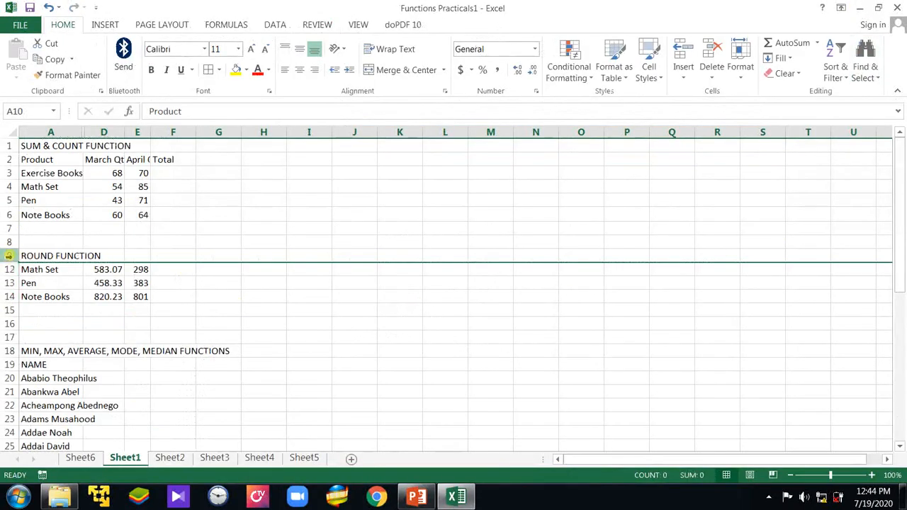
# Unhide rows 10 and 11 using the adjacent rows 9 and 12 as the selection
pyautogui.click(10, 270)
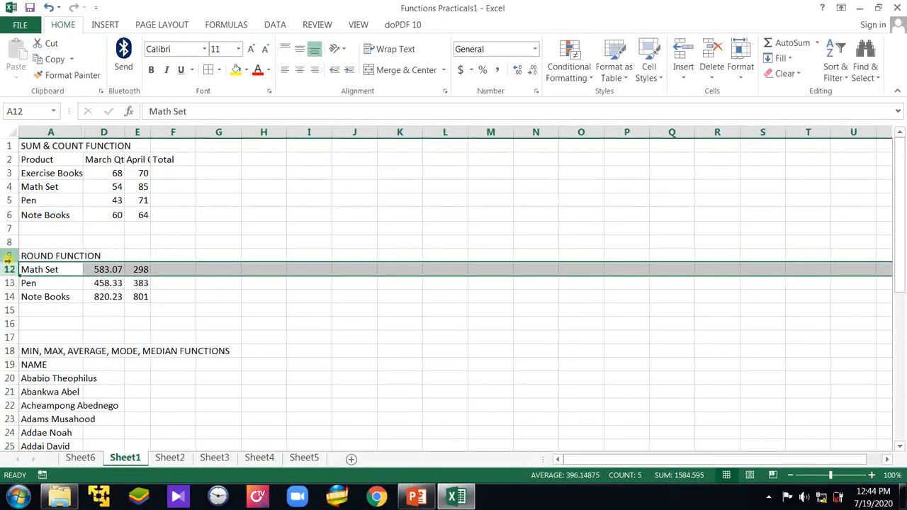
pyautogui.moveTo(8, 256); pyautogui.dragTo(10, 267)
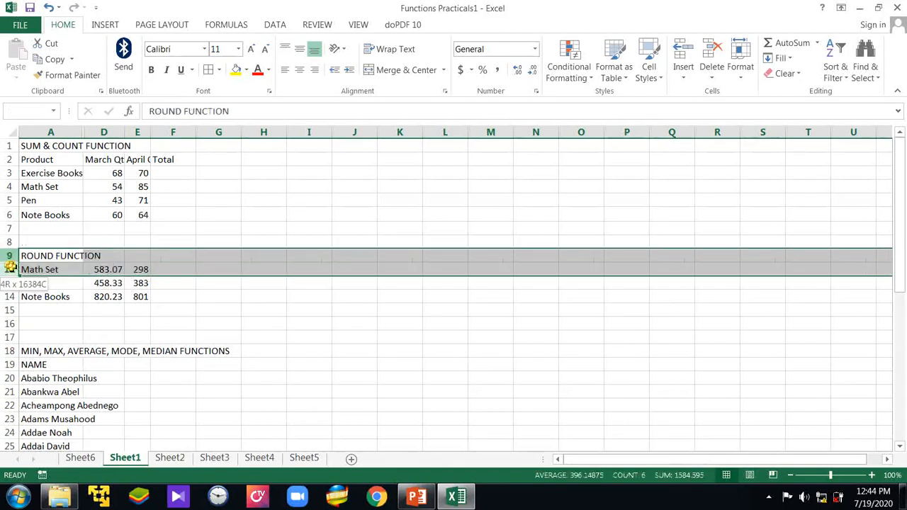
pyautogui.moveTo(11, 267); pyautogui.dragTo(10, 269)
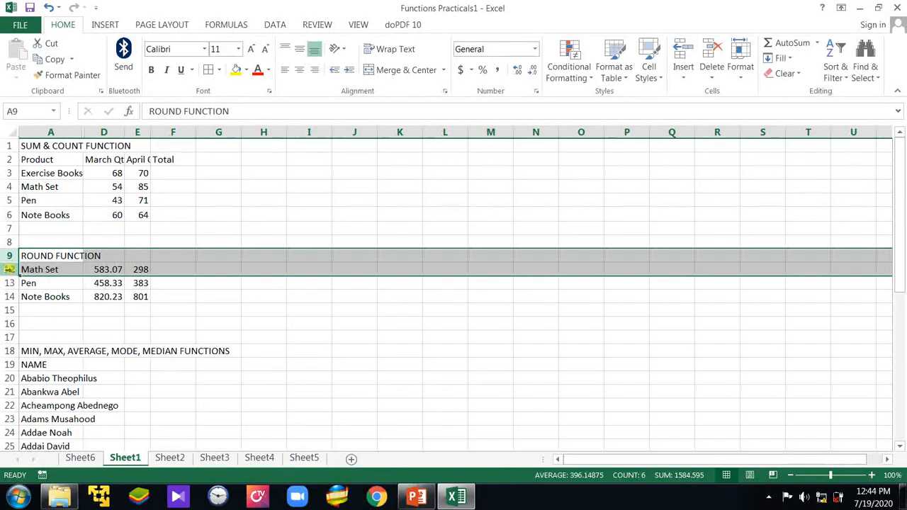
pyautogui.rightClick(10, 269)
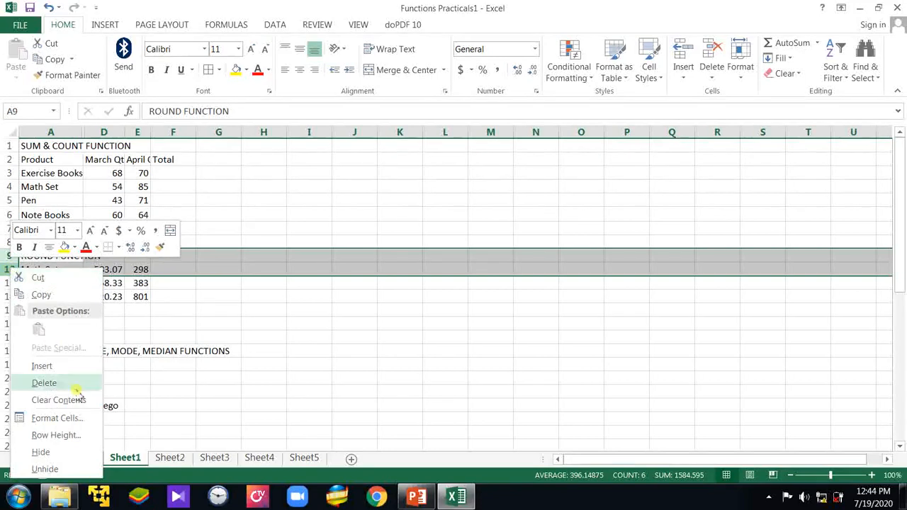
pyautogui.click(45, 469)
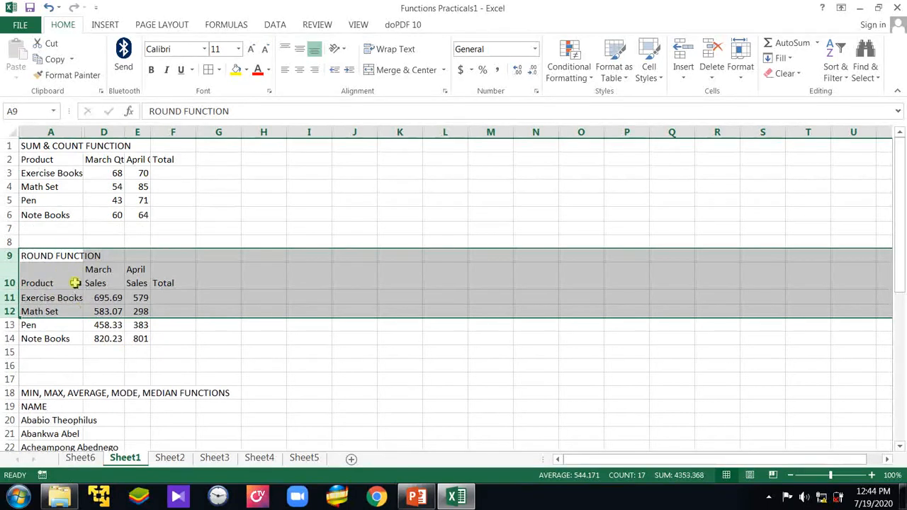
pyautogui.click(99, 310)
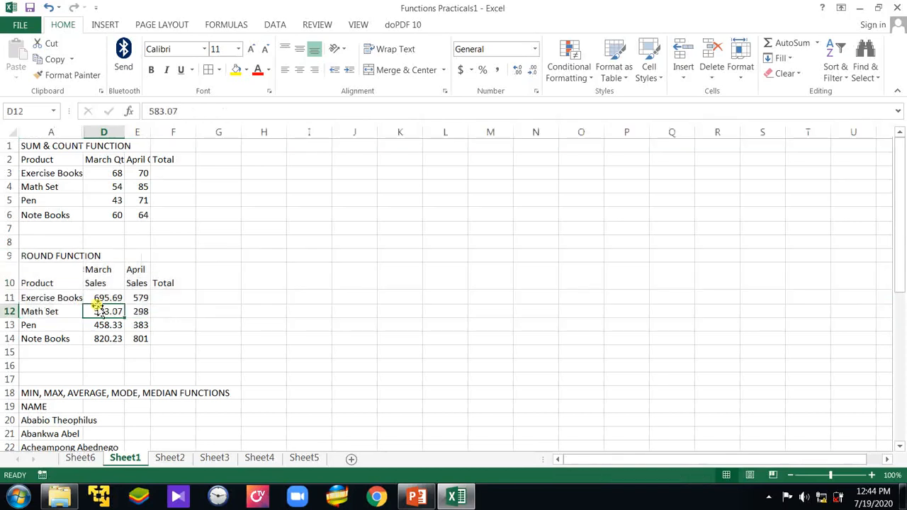
# Unhide columns B and C using the adjacent columns A and D as the selection
pyautogui.click(62, 131)
pyautogui.moveTo(86, 130); pyautogui.dragTo(94, 130)
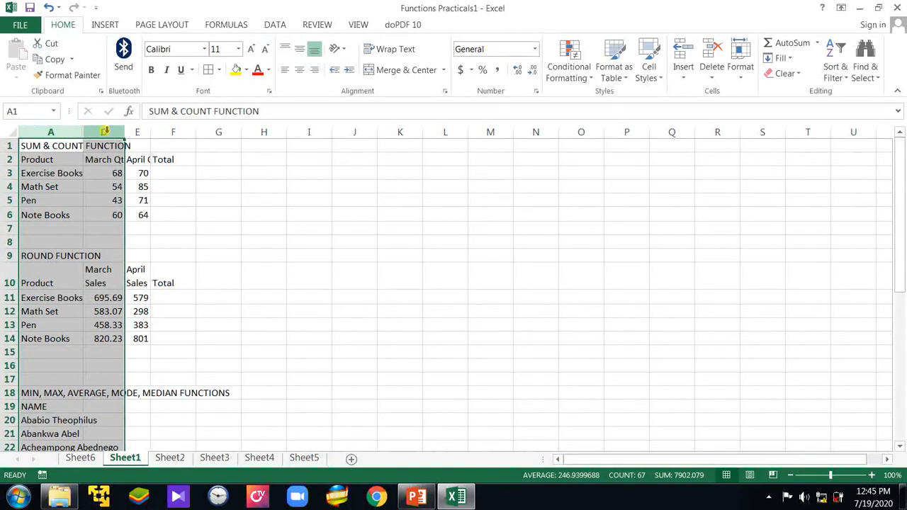
pyautogui.rightClick(99, 135)
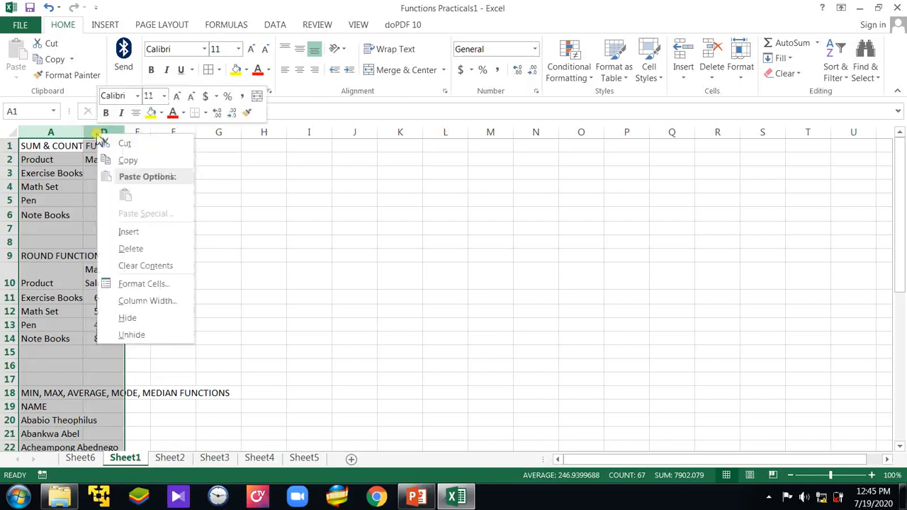
pyautogui.click(164, 337)
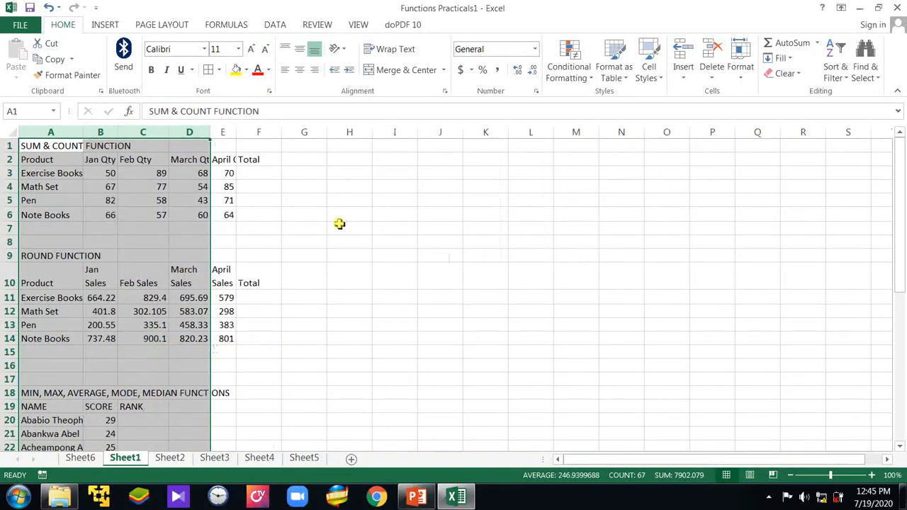
pyautogui.click(311, 212)
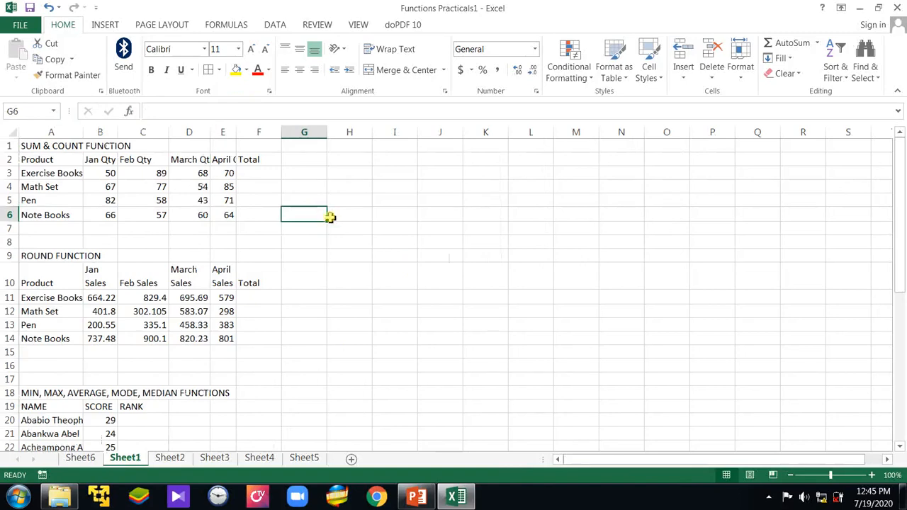
# Switch to PowerPoint and move on to the "To delete cell content" slide
pyautogui.click(417, 498)
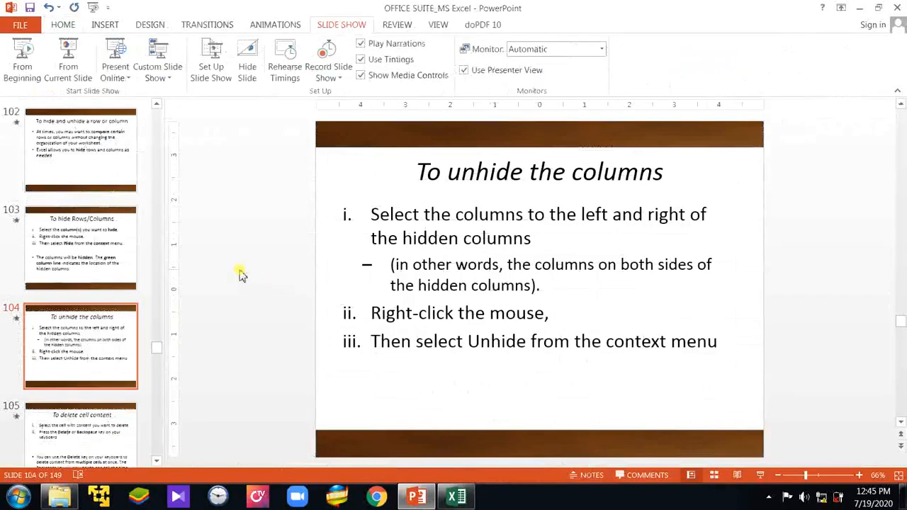
pyautogui.scroll(-1, 283, 296)
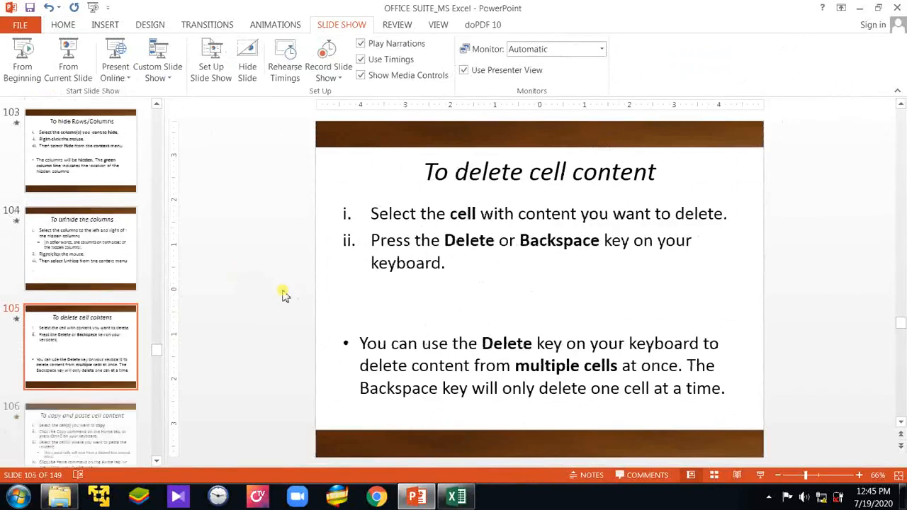
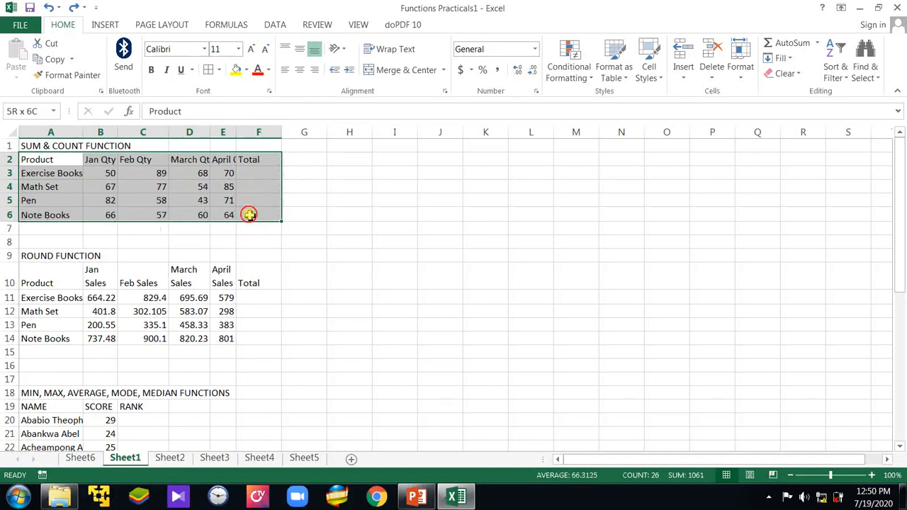
# Apply All Borders to the SUM & COUNT FUNCTION table in A2:F6
pyautogui.moveTo(249, 214); pyautogui.dragTo(250, 214)
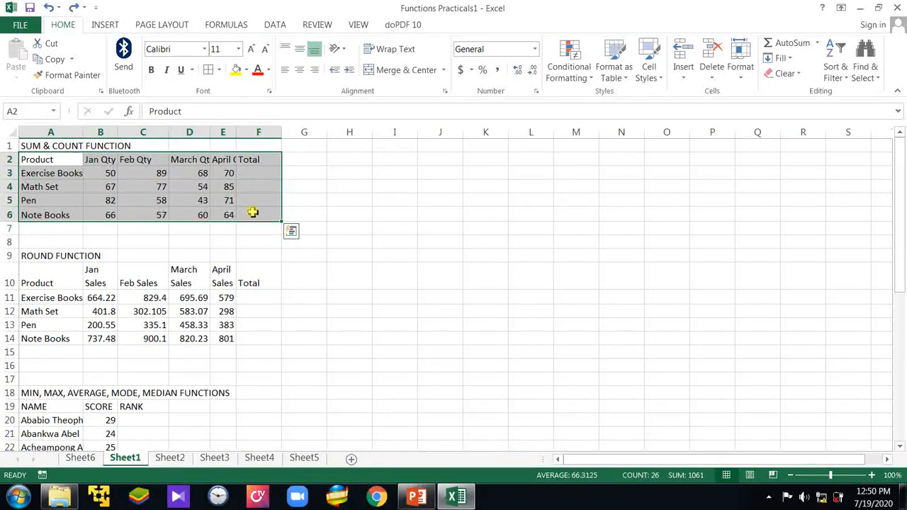
pyautogui.click(221, 70)
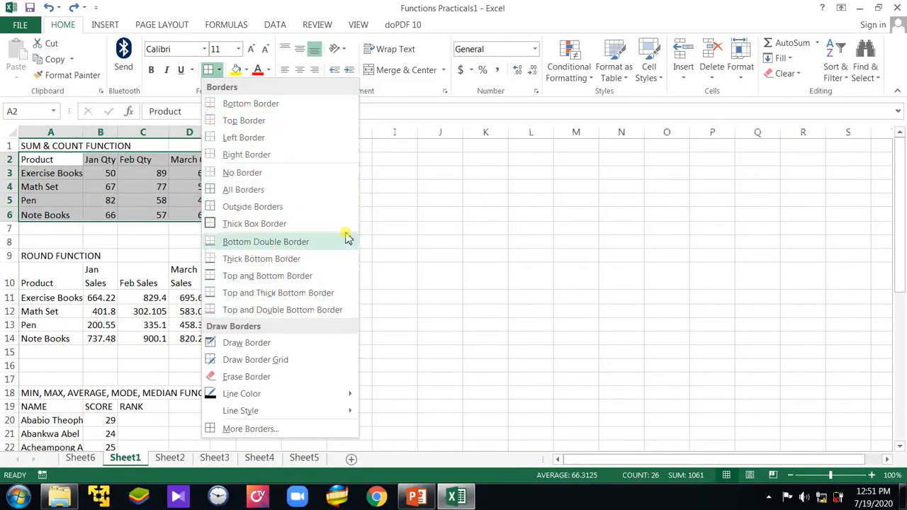
pyautogui.click(255, 192)
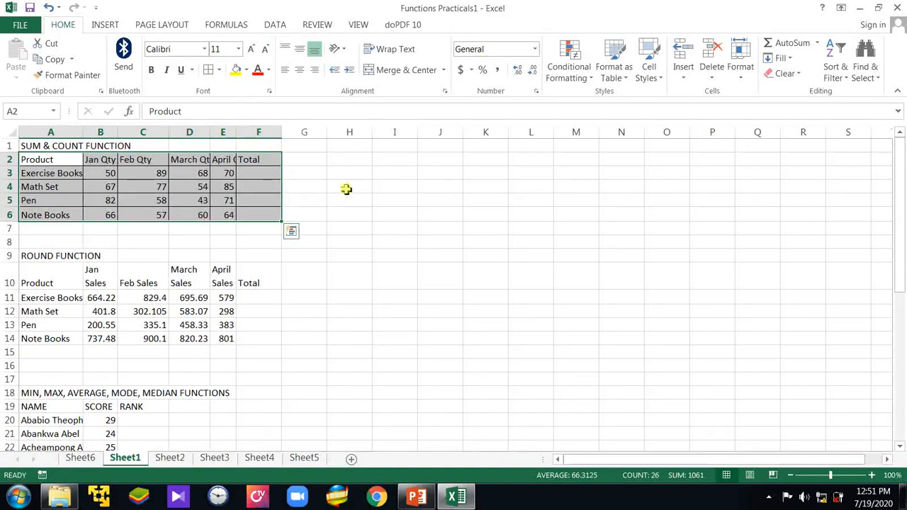
pyautogui.click(569, 190)
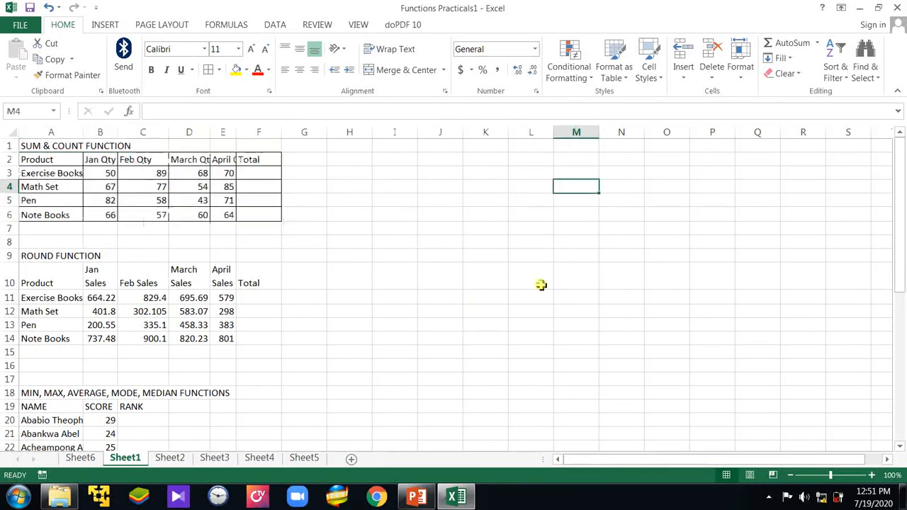
# Widen column E to fit the April Qty heading and column A to fit the product names
pyautogui.moveTo(237, 132); pyautogui.dragTo(253, 132)
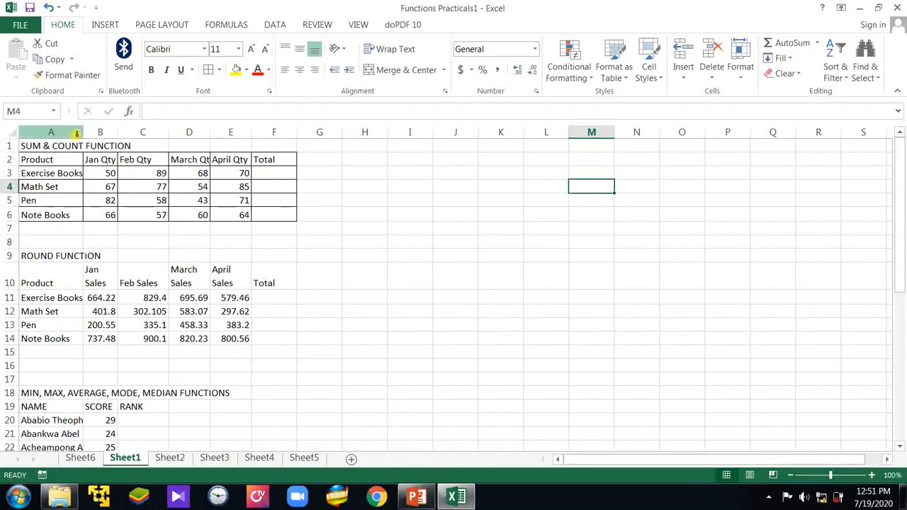
pyautogui.moveTo(83, 134); pyautogui.dragTo(87, 134)
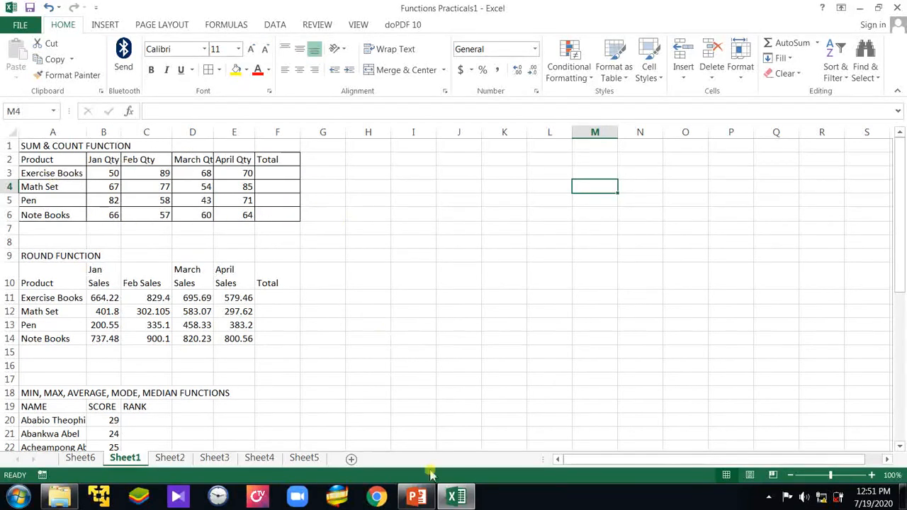
# Switch to PowerPoint, present the "To apply number formatting" slide full screen, and exit the slide show
pyautogui.click(416, 495)
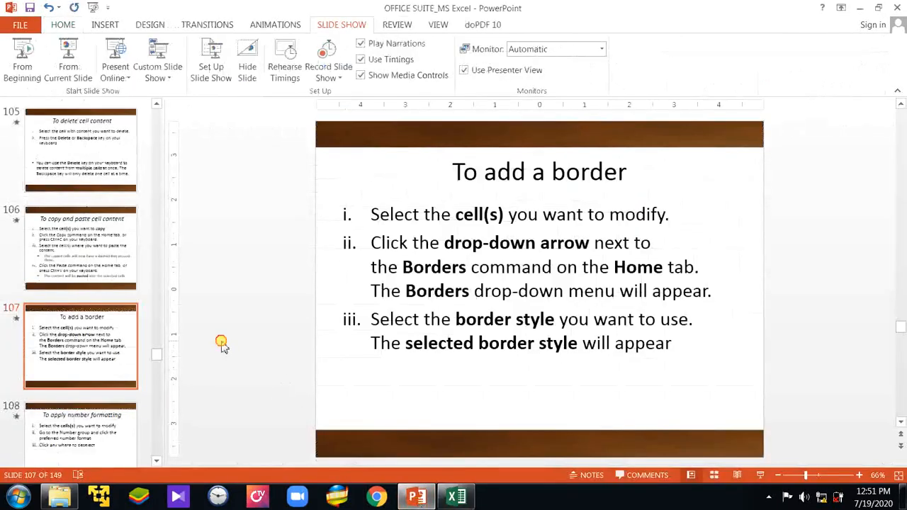
pyautogui.scroll(-1, 221, 346)
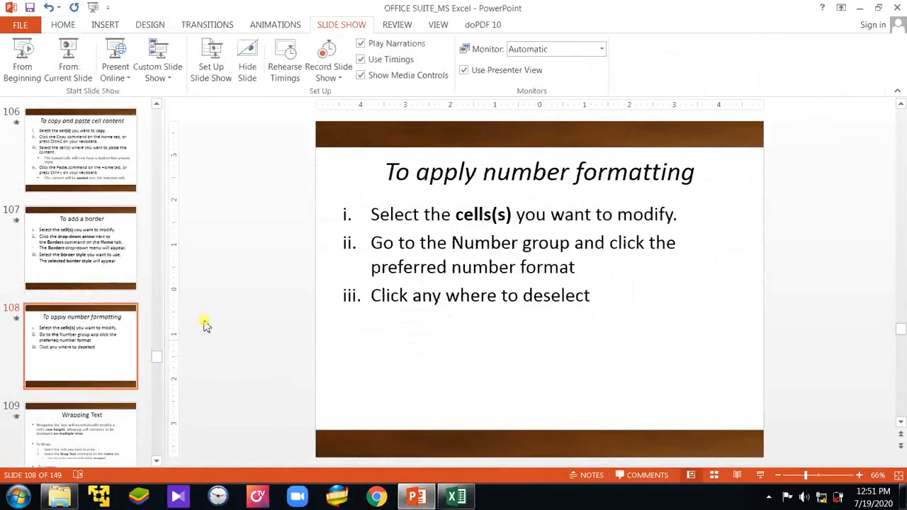
pyautogui.click(68, 71)
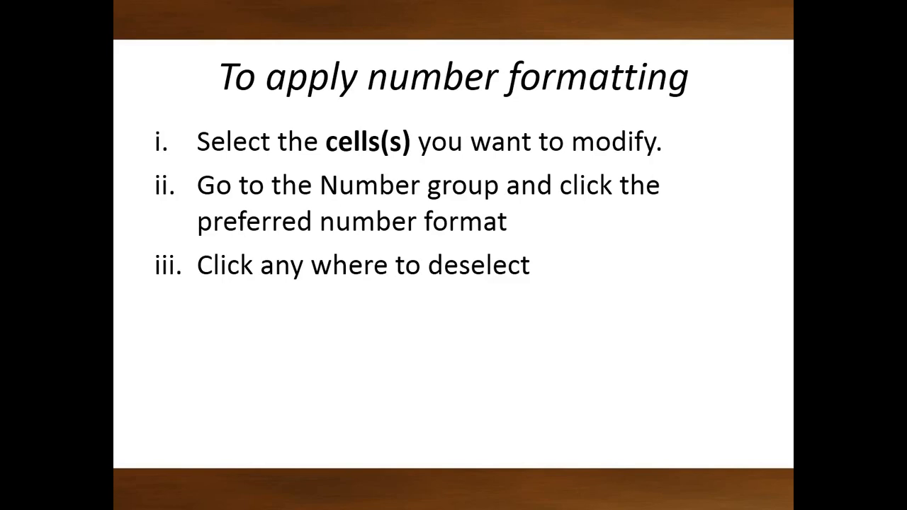
pyautogui.press('Escape')
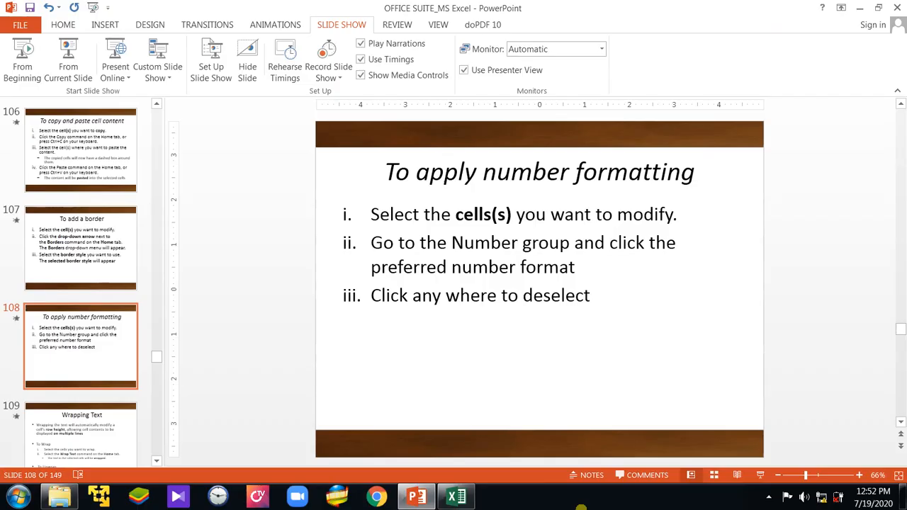
# Switch to Excel and total each product's quantities in F3:F6, entering =SUM(B3:E3) in F3 and filling it down
pyautogui.click(456, 496)
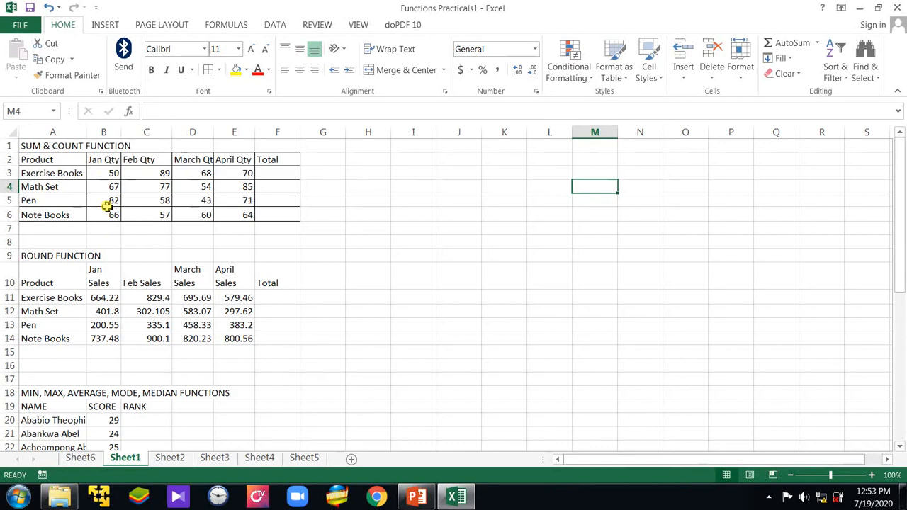
pyautogui.moveTo(107, 174); pyautogui.dragTo(106, 211)
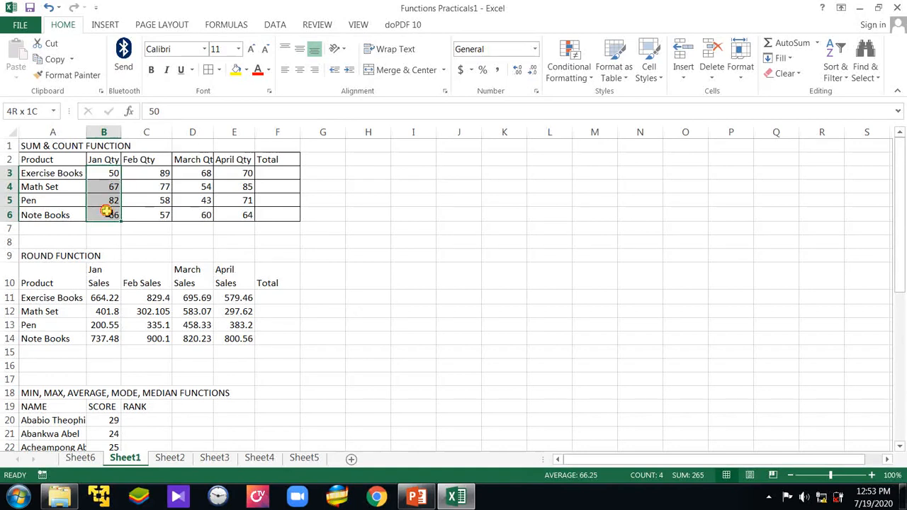
pyautogui.click(262, 174)
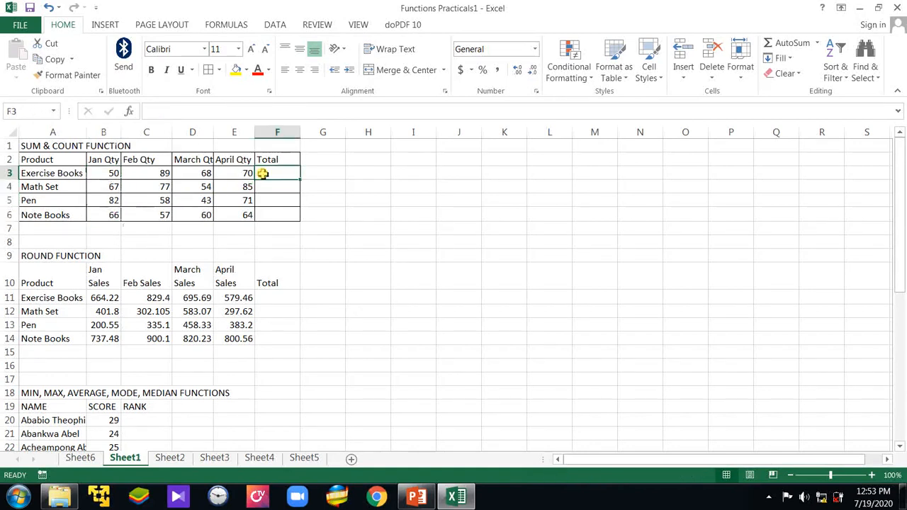
pyautogui.write('=')
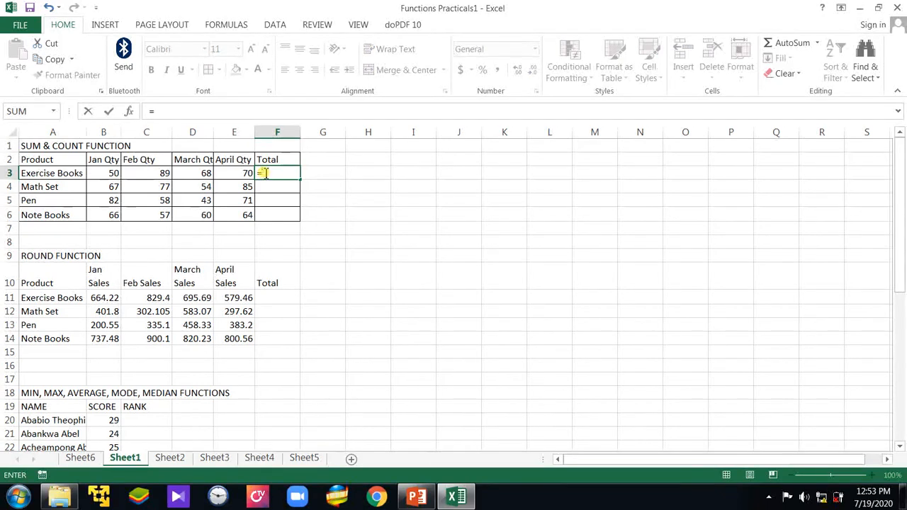
pyautogui.write('s')
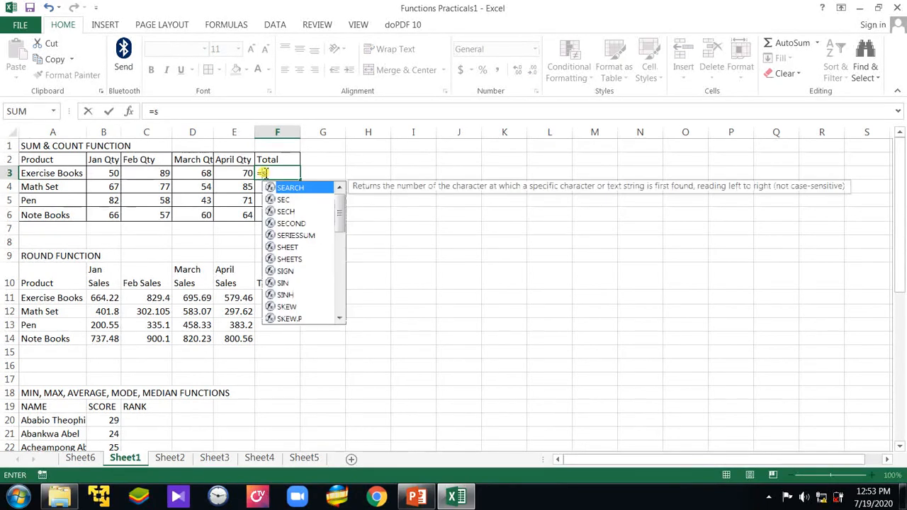
pyautogui.write('um')
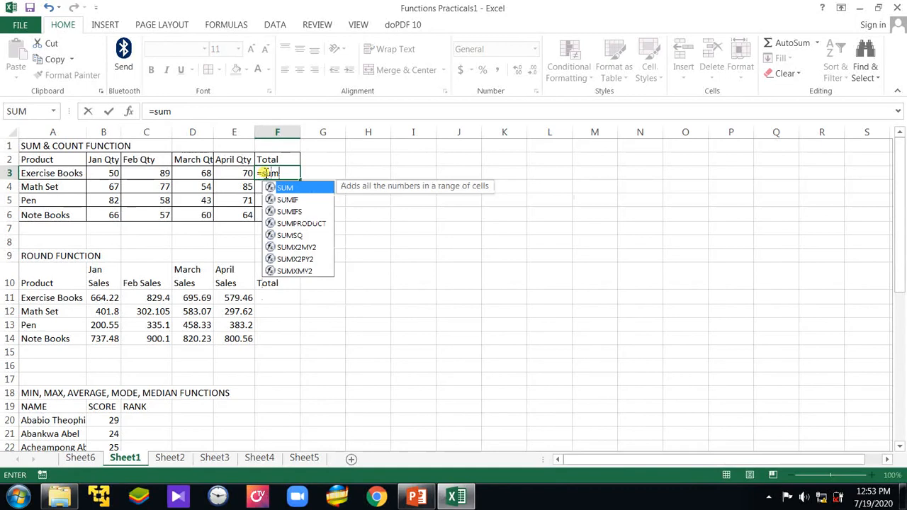
pyautogui.write('(')
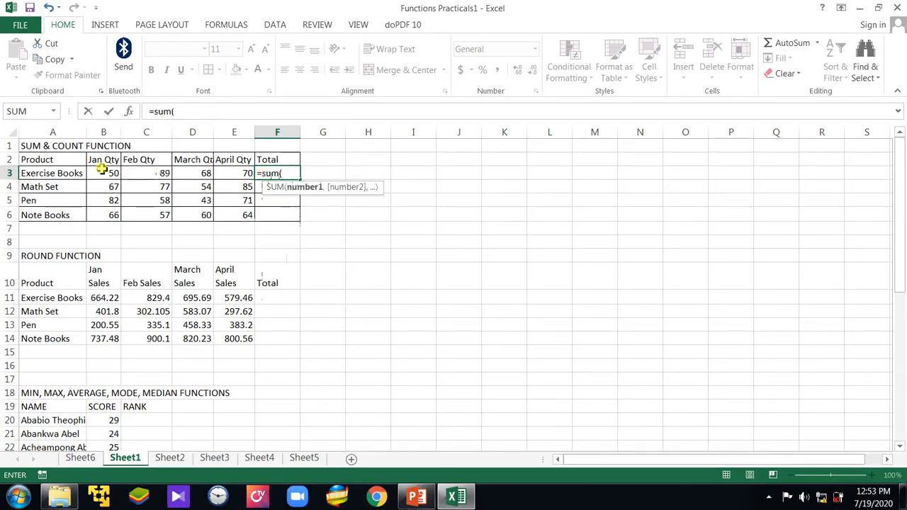
pyautogui.moveTo(106, 173); pyautogui.dragTo(234, 173)
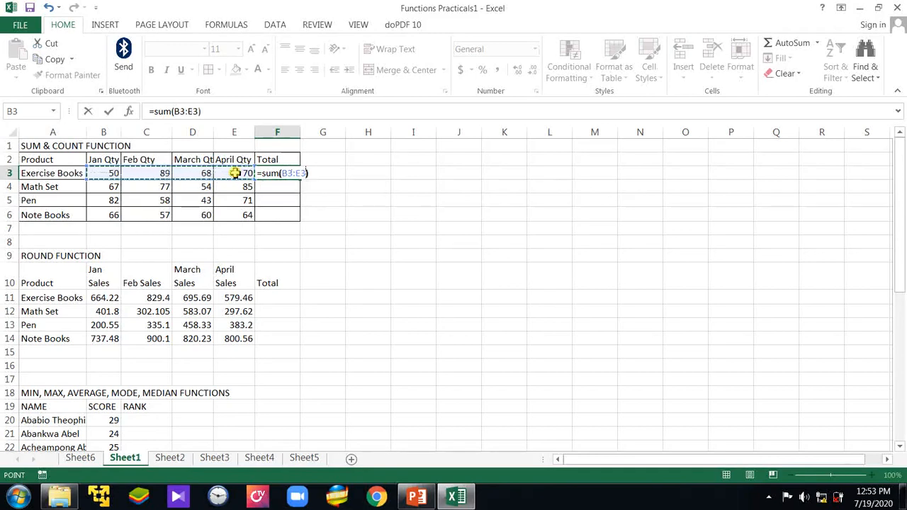
pyautogui.press('Return')
pyautogui.click(264, 171)
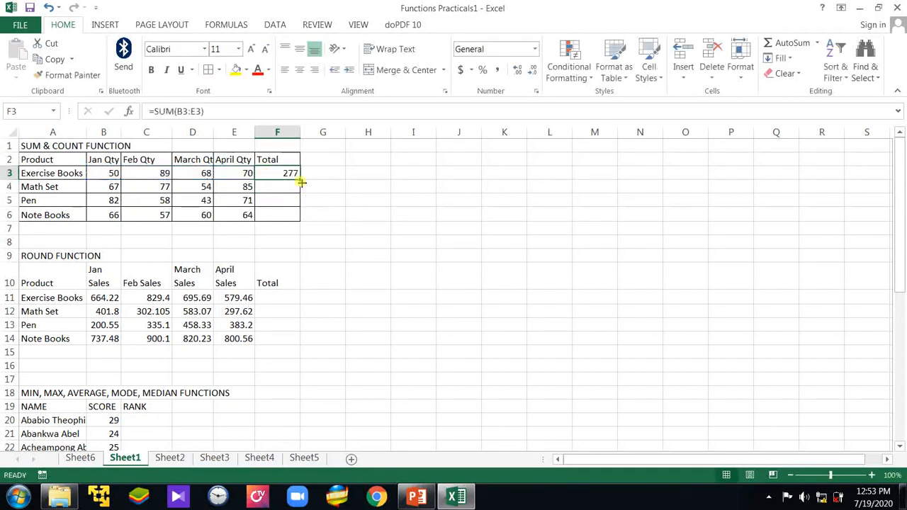
pyautogui.moveTo(299, 178); pyautogui.dragTo(300, 221)
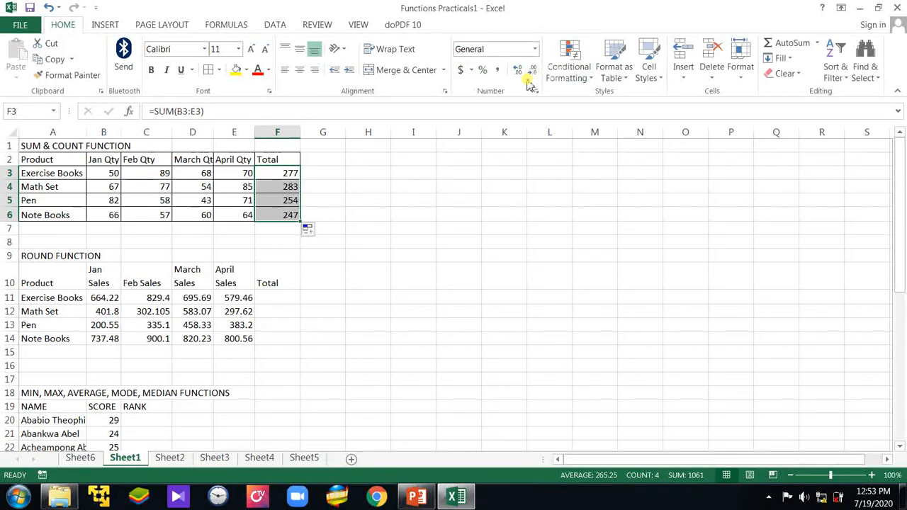
# Apply the $ English (United States) accounting format to the totals in F3:F6, and change it to € Euro (€ 123)
pyautogui.click(471, 71)
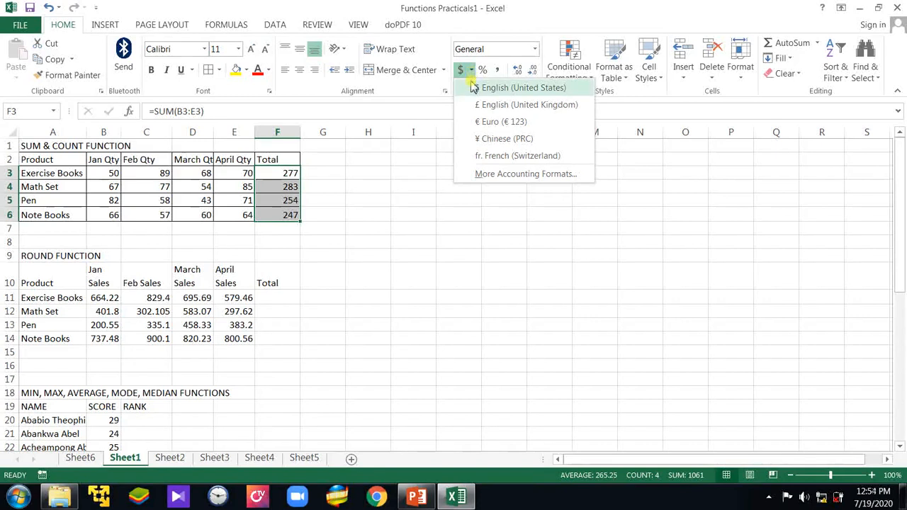
pyautogui.click(471, 85)
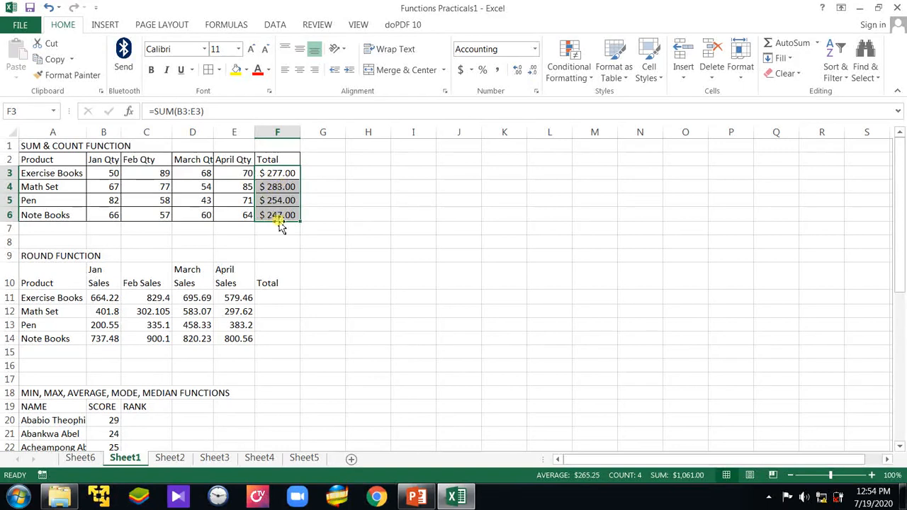
pyautogui.click(470, 70)
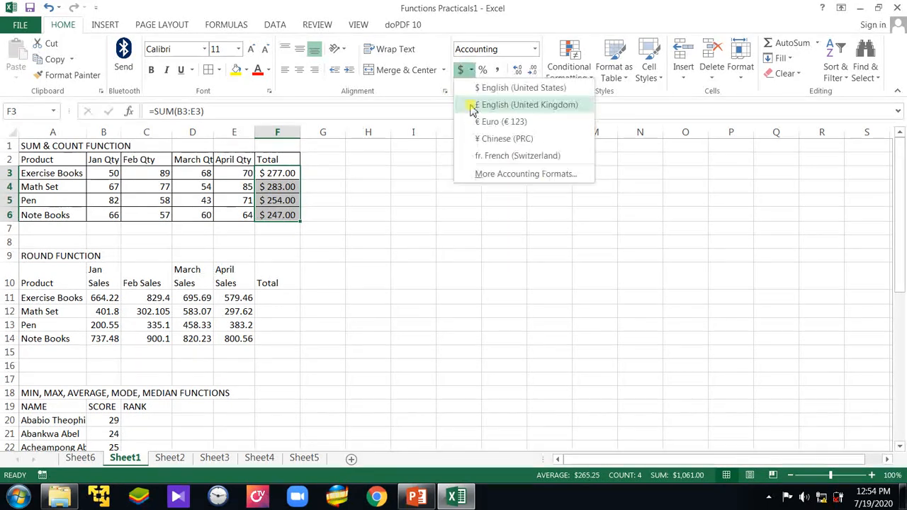
pyautogui.click(473, 121)
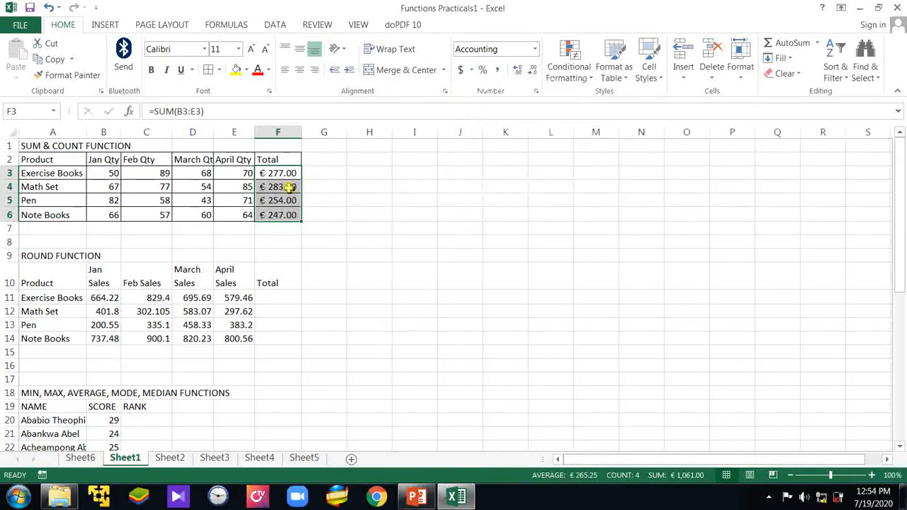
# Open the additional accounting formats for the selected totals and look through the available currency symbols
pyautogui.click(470, 70)
pyautogui.click(490, 174)
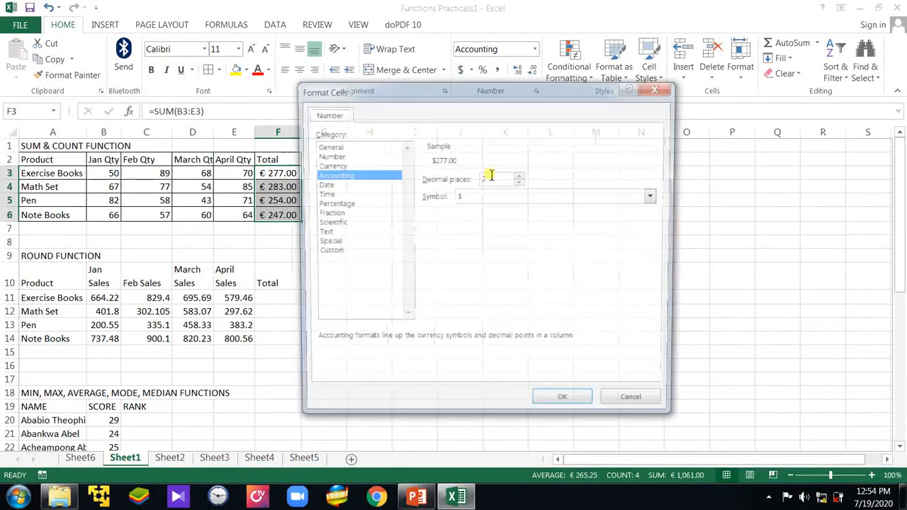
pyautogui.click(655, 197)
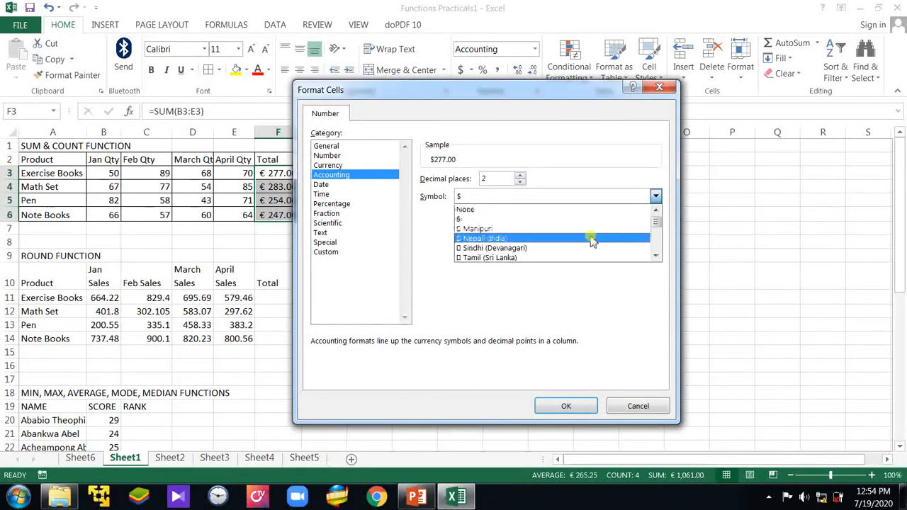
pyautogui.scroll(-2, 591, 241)
pyautogui.scroll(-2, 591, 241)
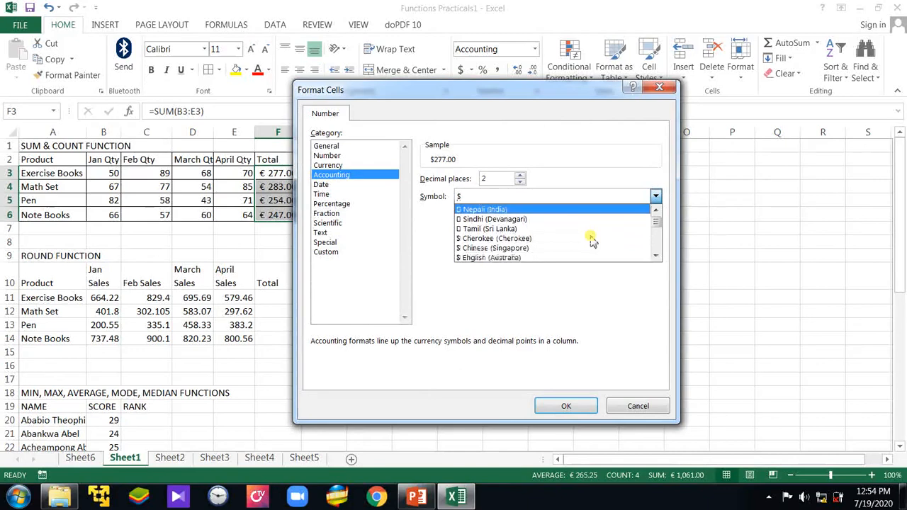
pyautogui.scroll(-1, 591, 241)
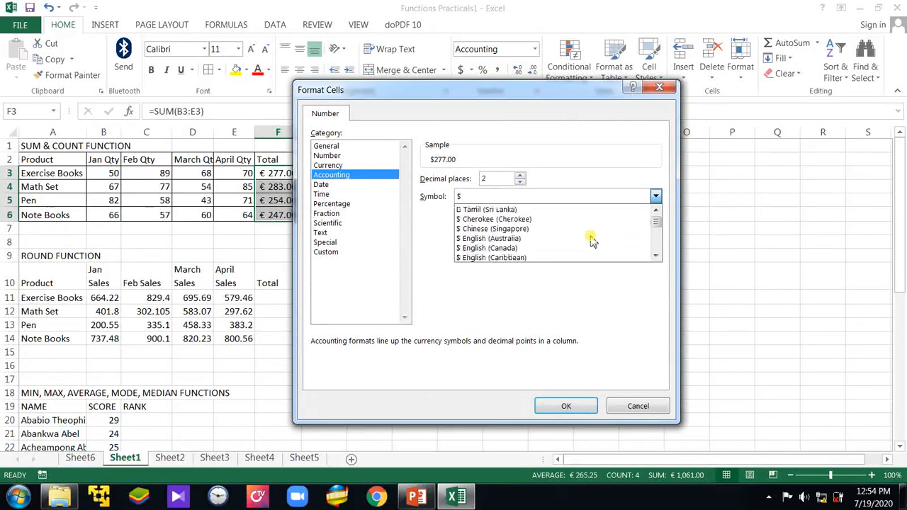
pyautogui.scroll(1, 591, 241)
pyautogui.scroll(-4, 591, 241)
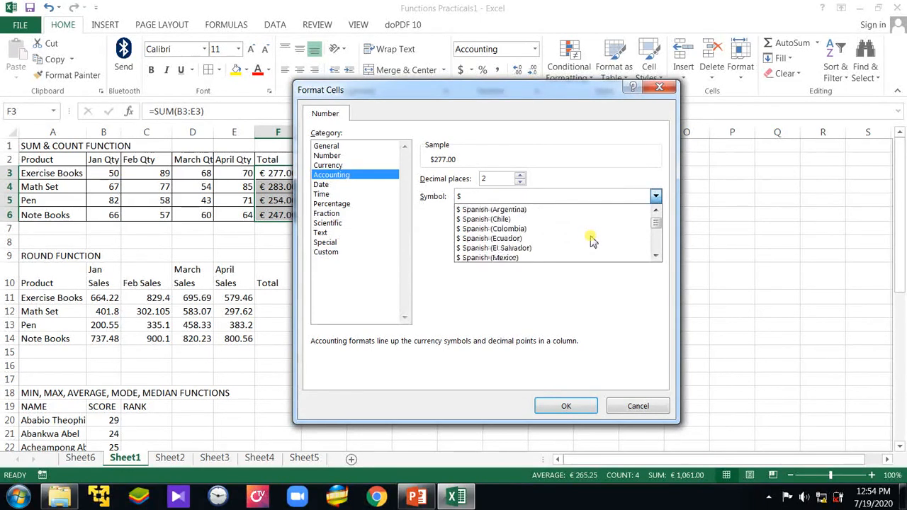
pyautogui.scroll(-8, 591, 240)
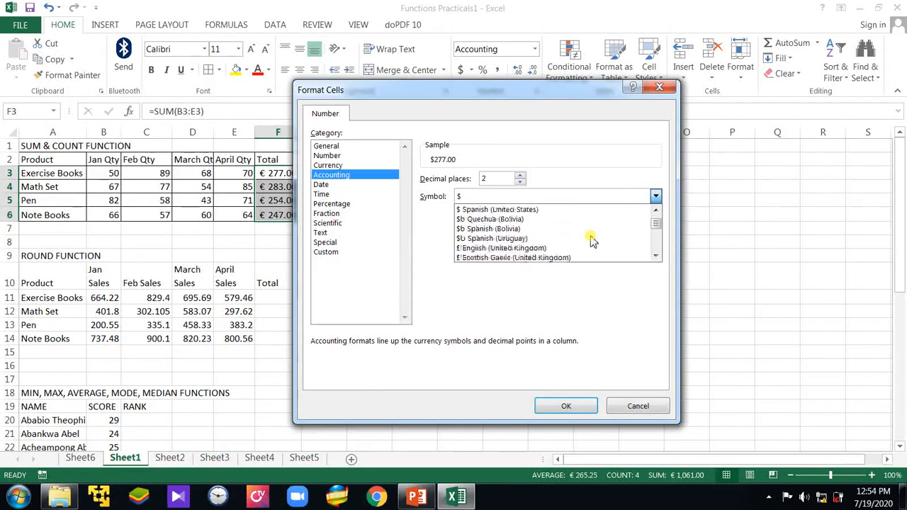
pyautogui.scroll(-6, 591, 240)
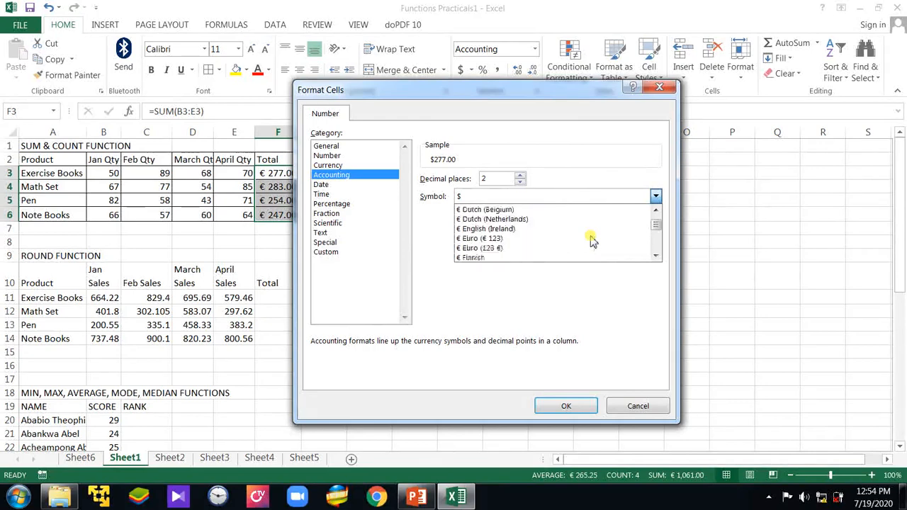
pyautogui.scroll(-4, 591, 241)
pyautogui.scroll(-15, 591, 241)
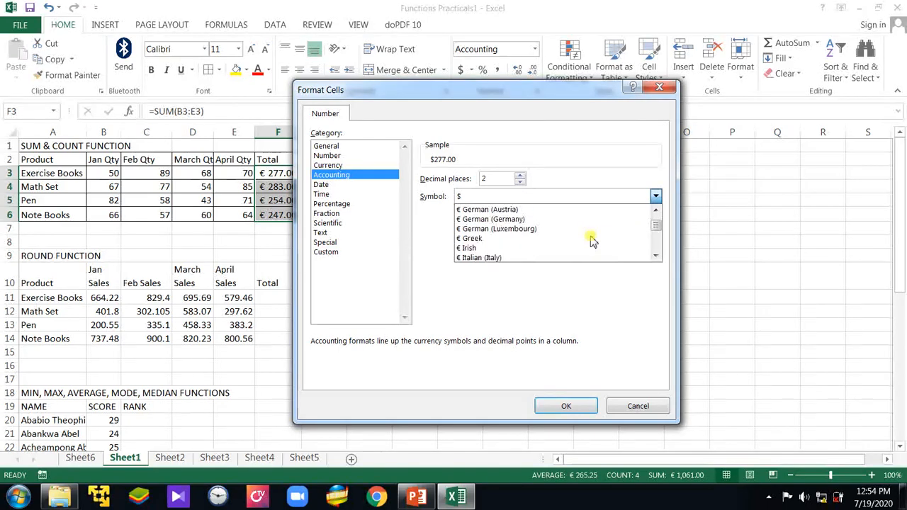
pyautogui.scroll(-3, 559, 268)
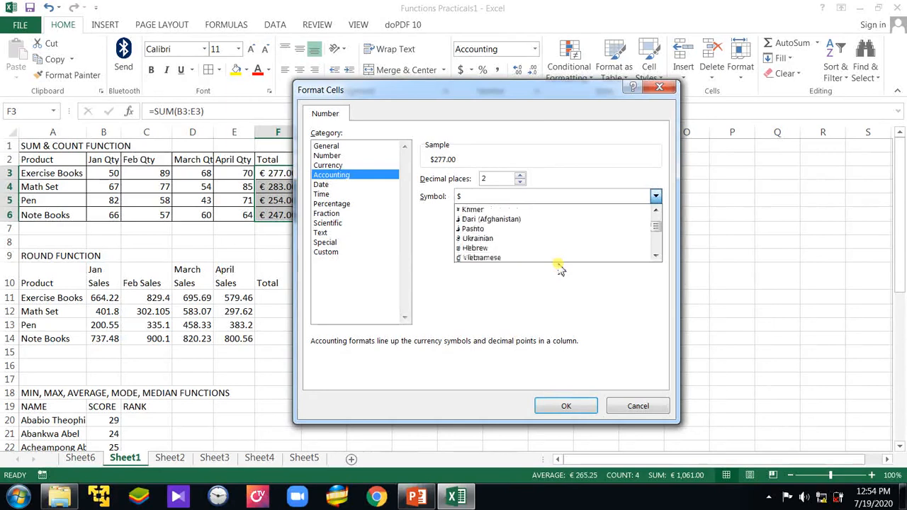
pyautogui.scroll(-1, 559, 268)
pyautogui.scroll(-1, 559, 267)
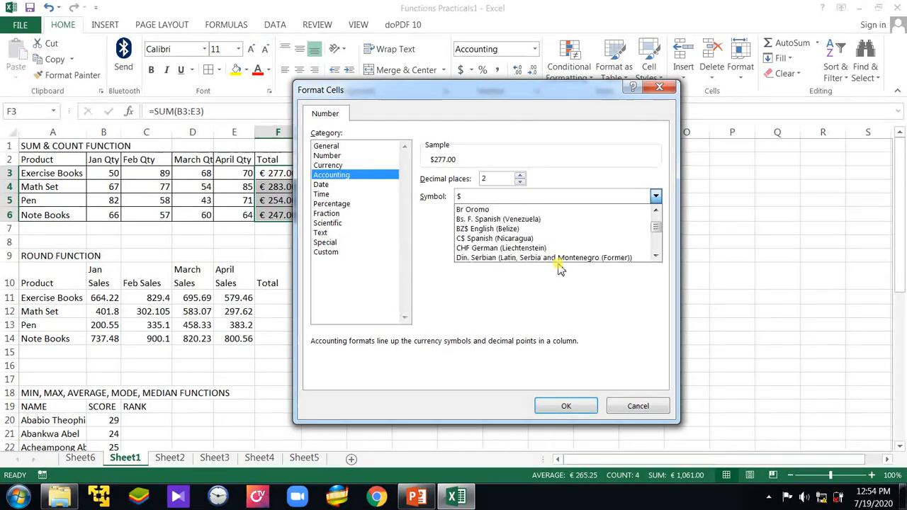
pyautogui.scroll(-7, 559, 268)
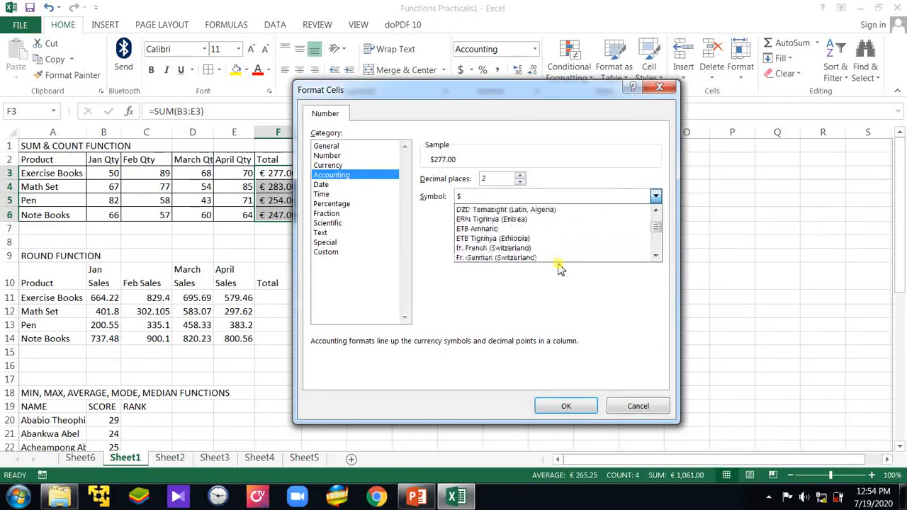
pyautogui.scroll(-15, 559, 268)
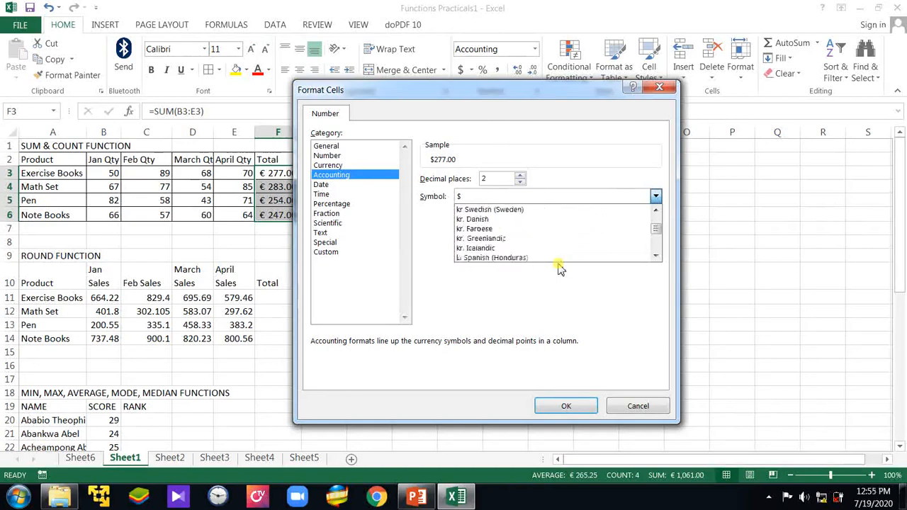
pyautogui.click(658, 243)
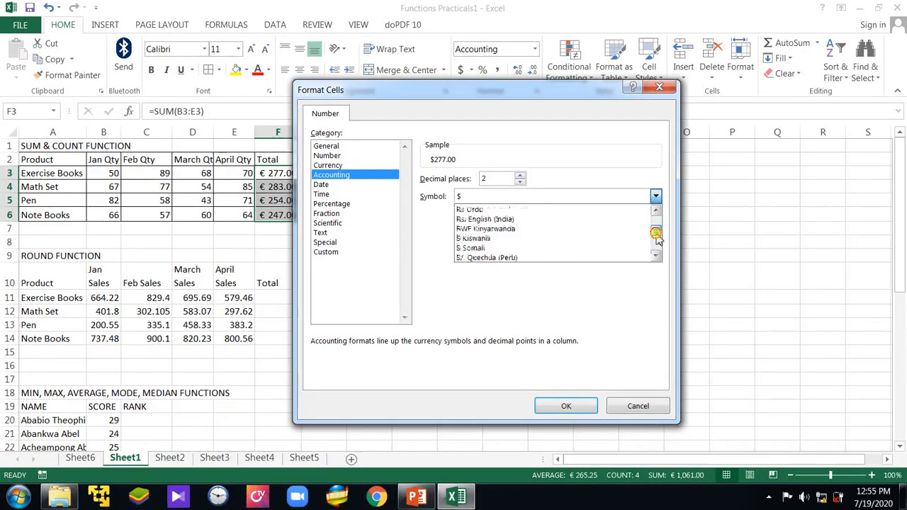
pyautogui.moveTo(658, 243); pyautogui.dragTo(658, 246)
pyautogui.scroll(1, 537, 248)
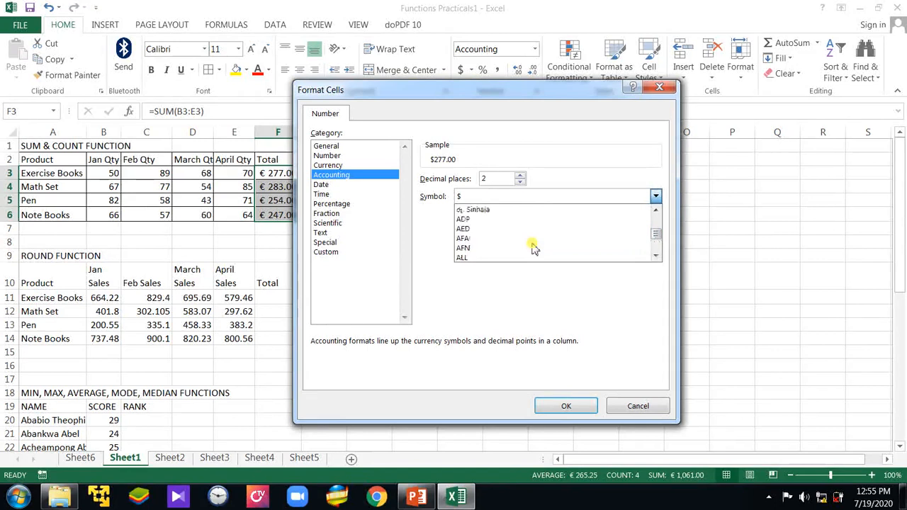
pyautogui.scroll(2, 534, 246)
pyautogui.scroll(-1, 535, 247)
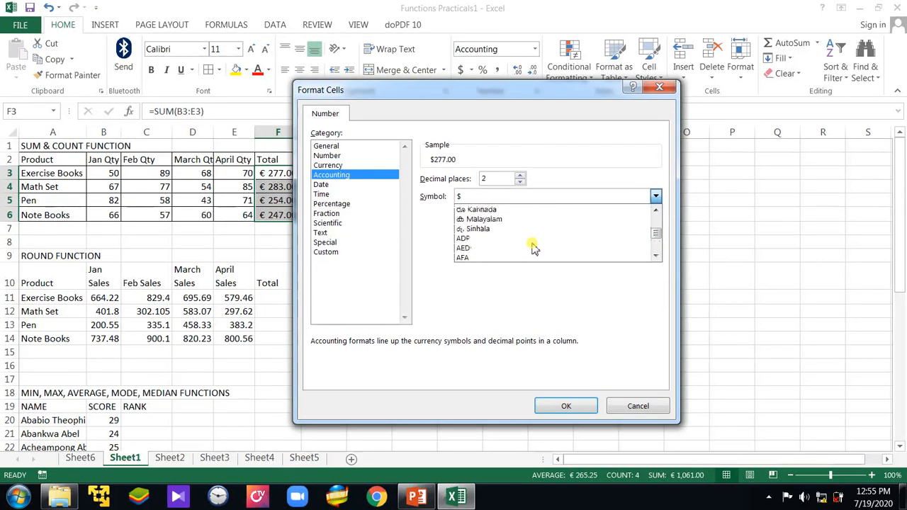
pyautogui.scroll(1, 535, 246)
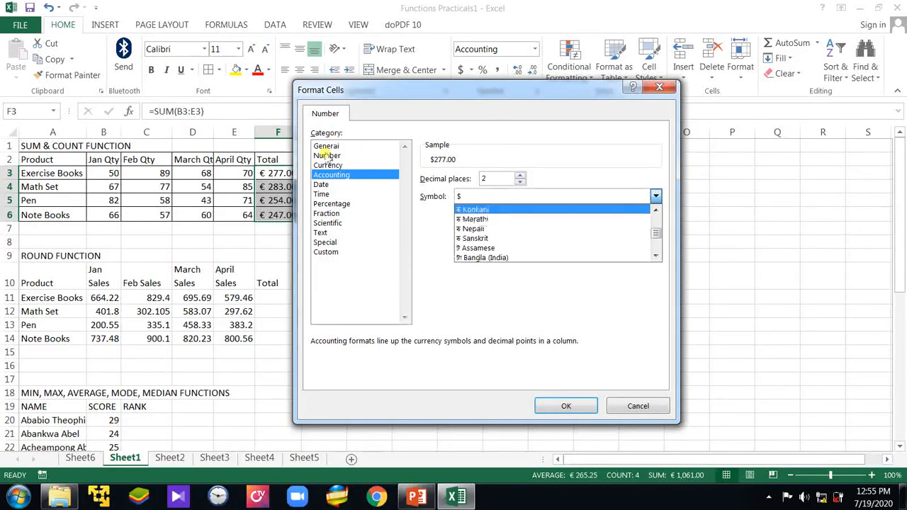
# Format the totals in F3:F6 as Currency with the Gs Guarani symbol, and undo that format
pyautogui.click(332, 165)
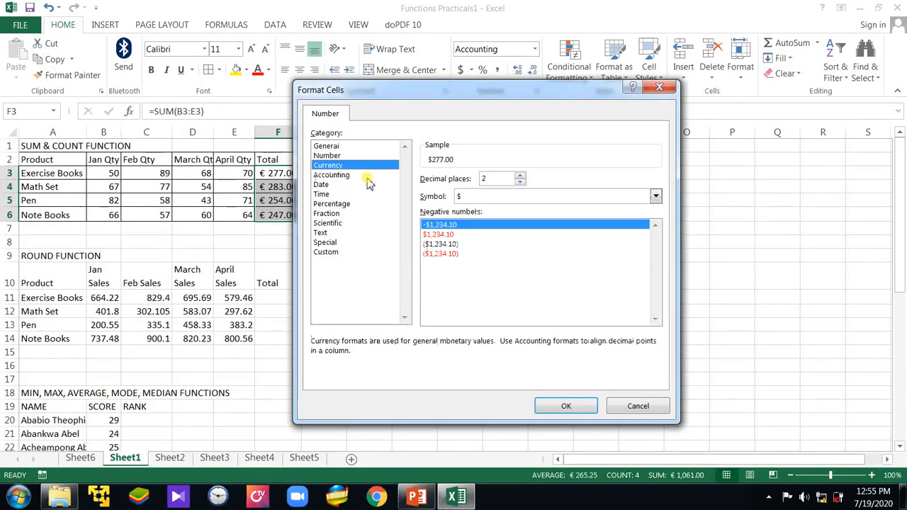
pyautogui.click(652, 196)
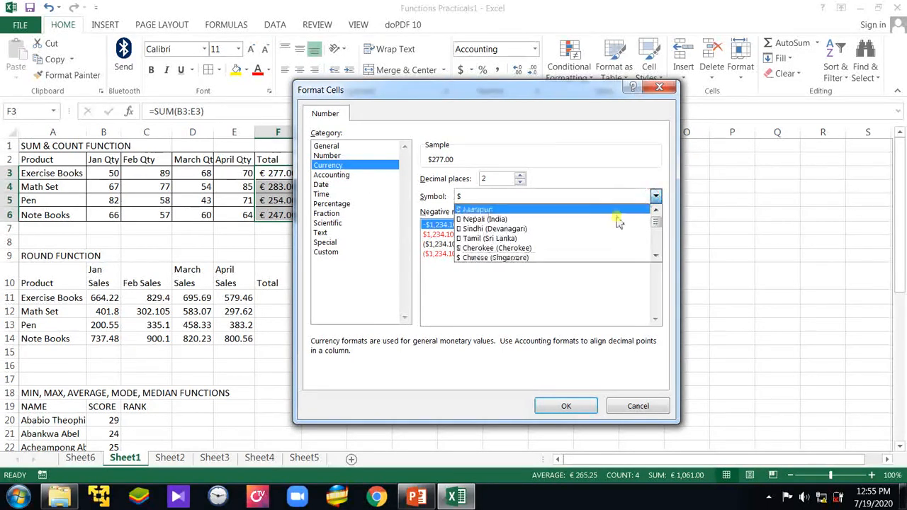
pyautogui.scroll(-5, 617, 219)
pyautogui.scroll(-2, 591, 253)
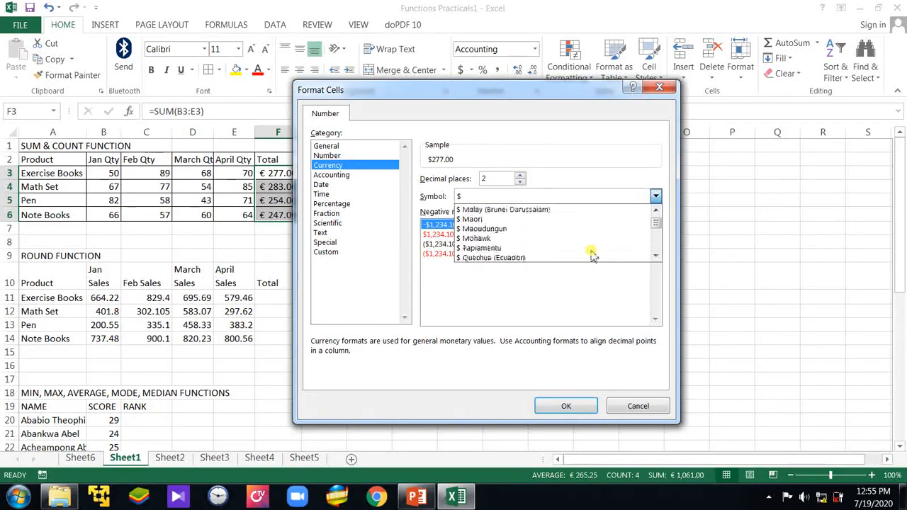
pyautogui.scroll(-6, 591, 253)
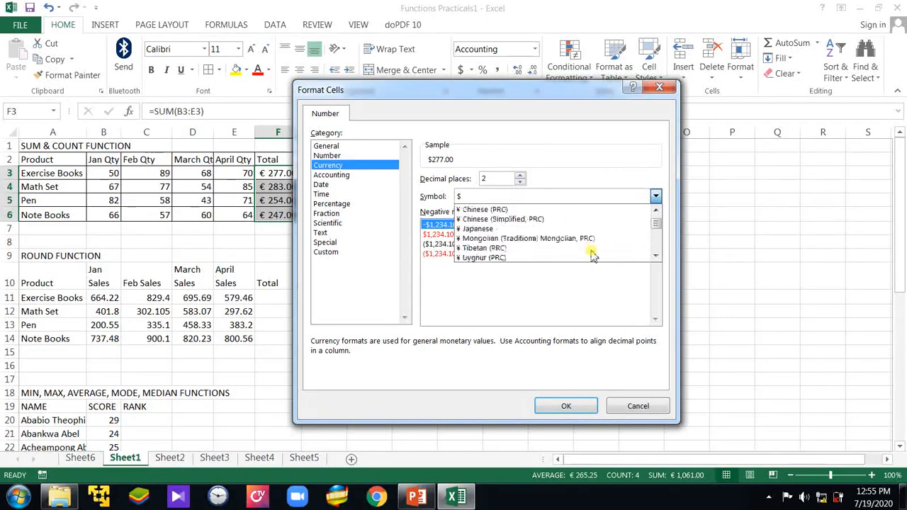
pyautogui.scroll(-1, 576, 253)
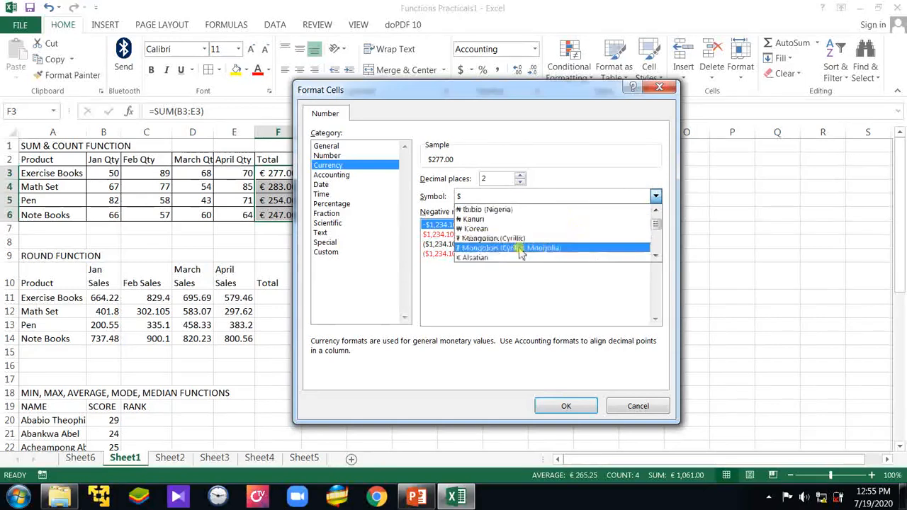
pyautogui.scroll(-7, 487, 259)
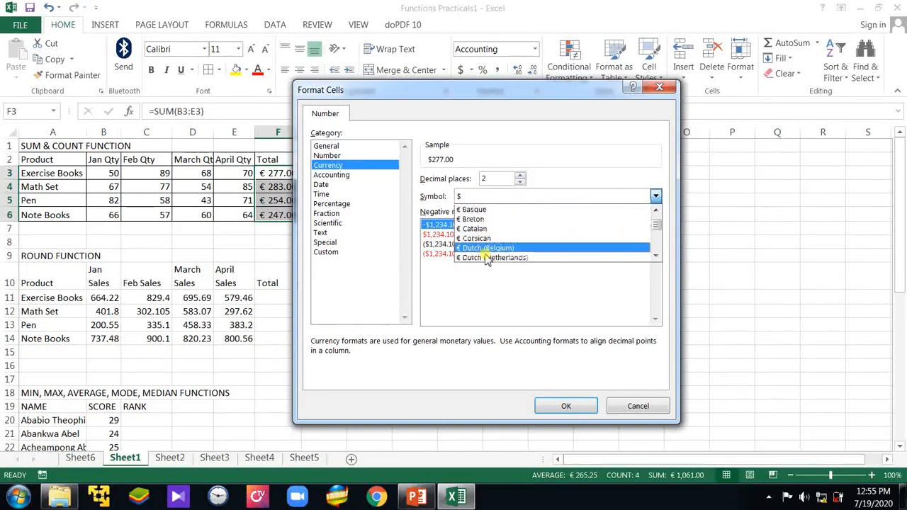
pyautogui.scroll(-1, 486, 259)
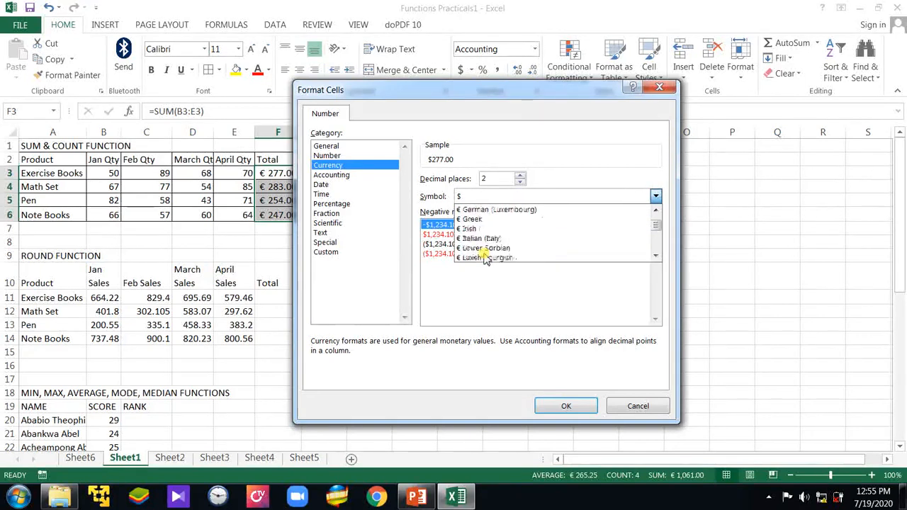
pyautogui.scroll(-2, 486, 259)
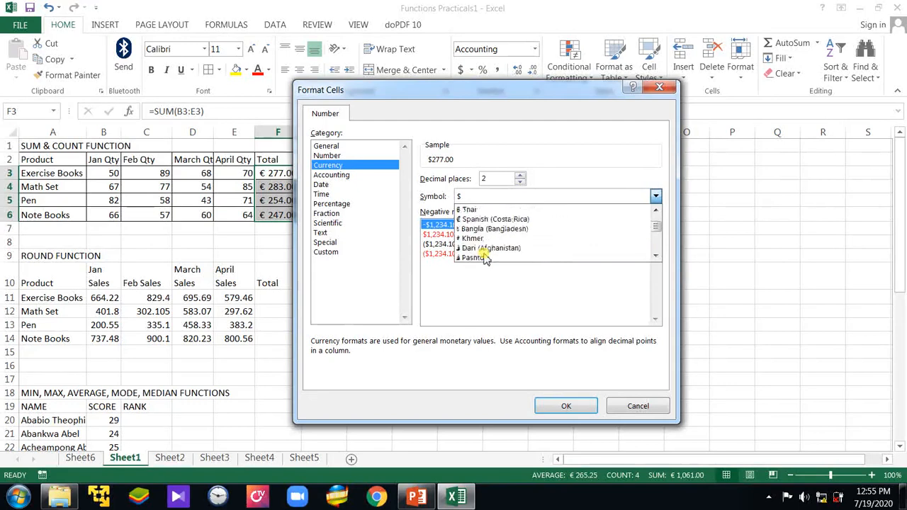
pyautogui.scroll(-1, 486, 259)
pyautogui.scroll(-6, 486, 259)
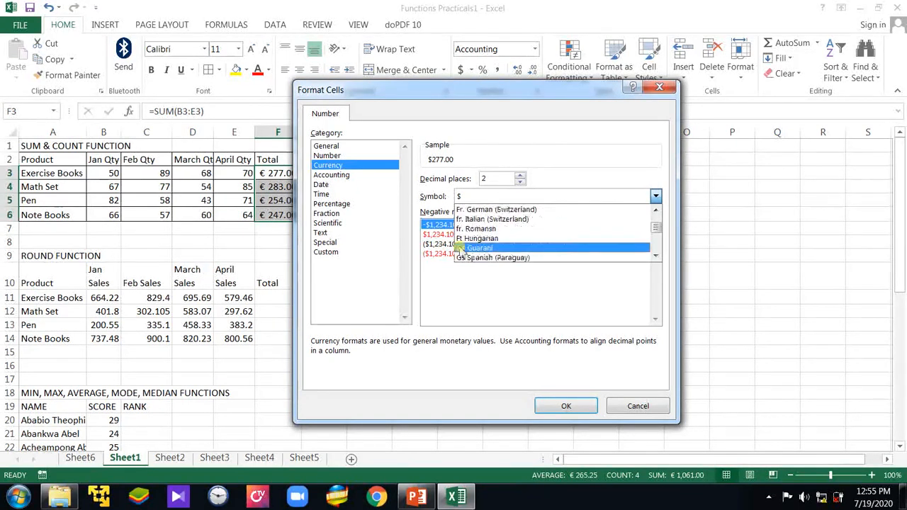
pyautogui.click(552, 250)
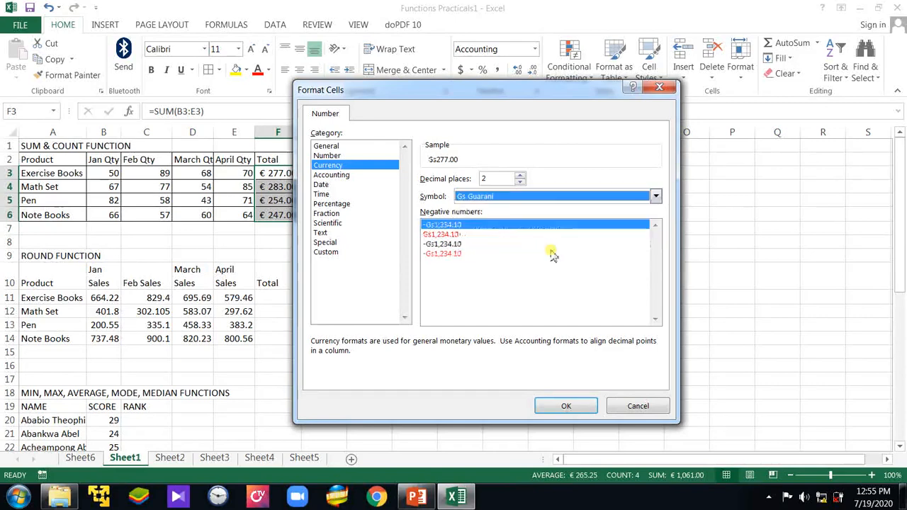
pyautogui.click(569, 408)
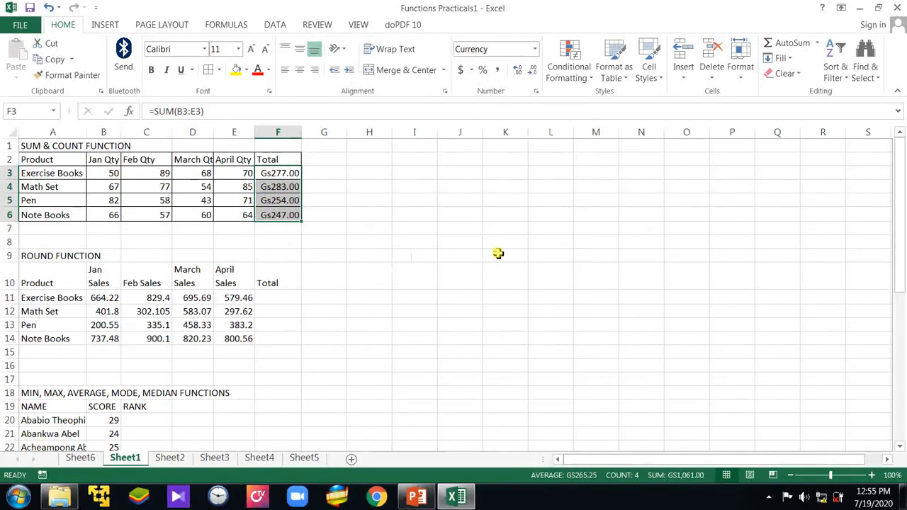
pyautogui.hotkey('ctrl', 'z')
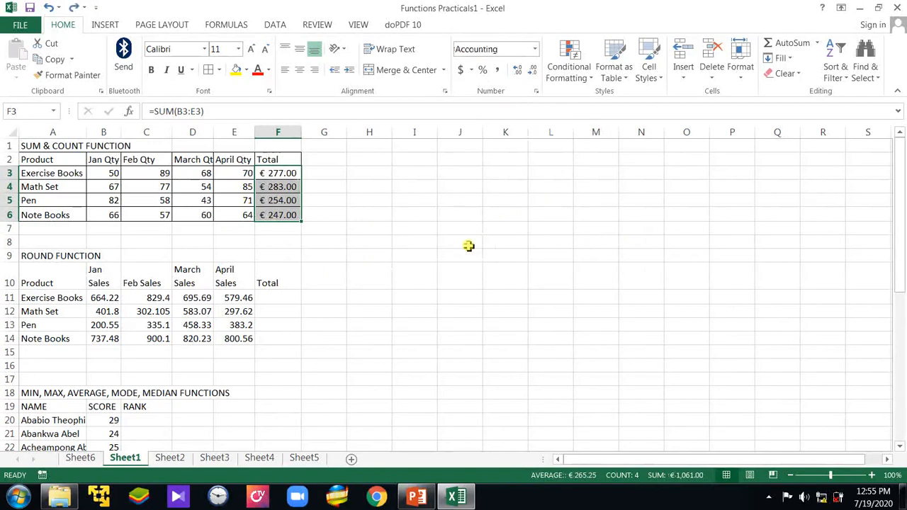
pyautogui.click(384, 215)
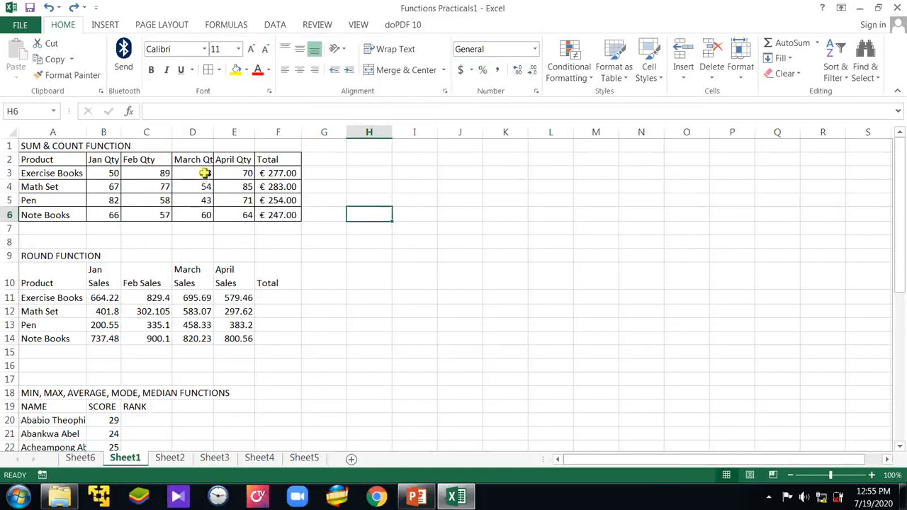
# Apply the Percent style to the March quantities in D3:D6, and change the Exercise Books value in D3 to 68%
pyautogui.moveTo(204, 173); pyautogui.dragTo(203, 215)
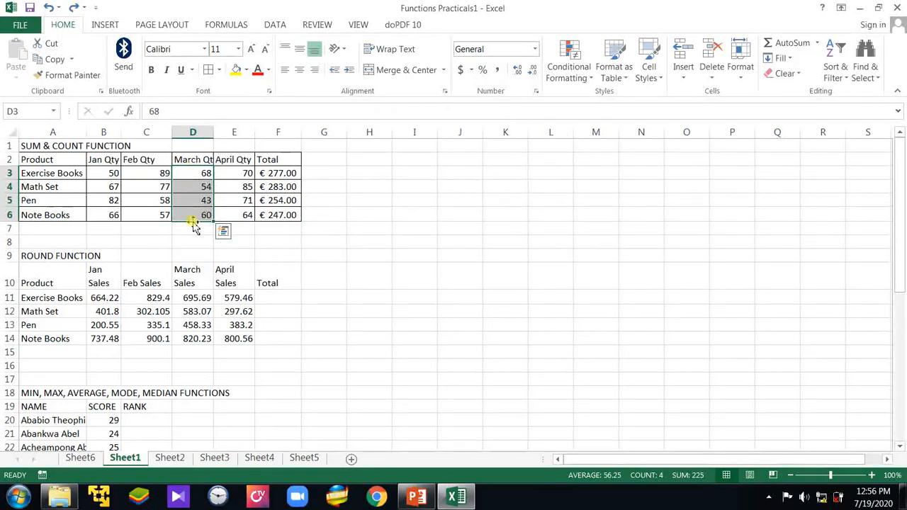
pyautogui.click(485, 72)
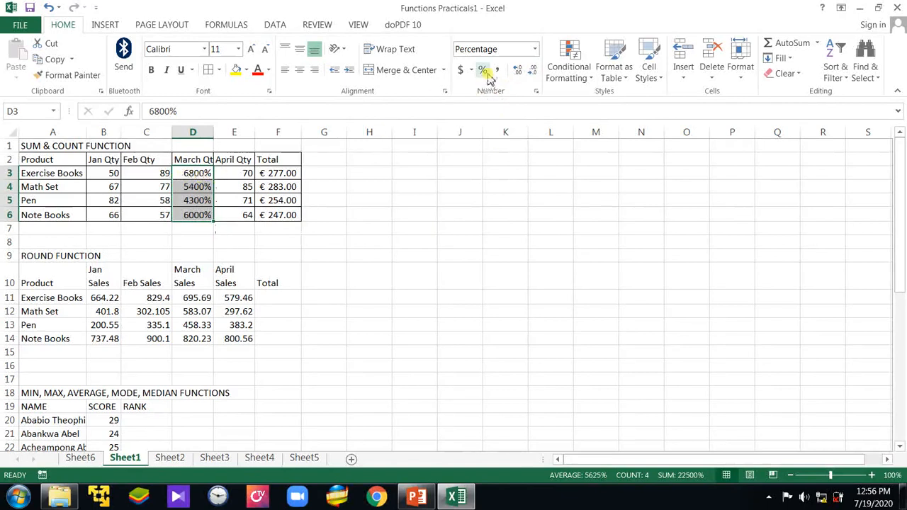
pyautogui.click(189, 173)
pyautogui.doubleClick(203, 172)
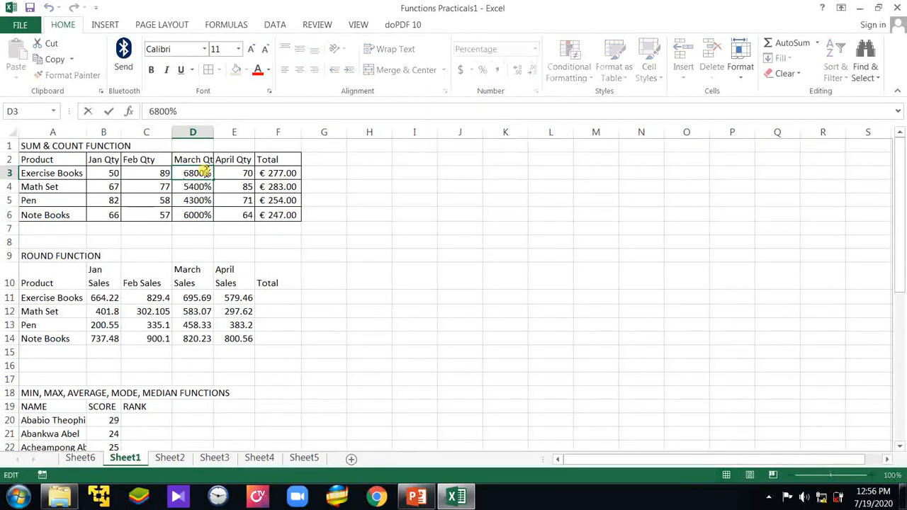
pyautogui.press('BackSpace')
pyautogui.press('BackSpace')
pyautogui.press('Return')
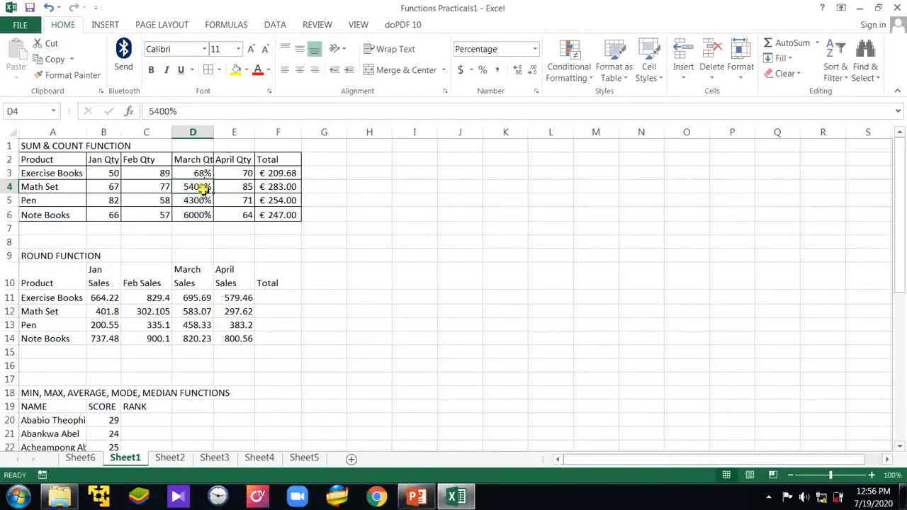
# Change the remaining March quantities to 54% in D4, 43% in D5 and 60% in D6
pyautogui.doubleClick(208, 187)
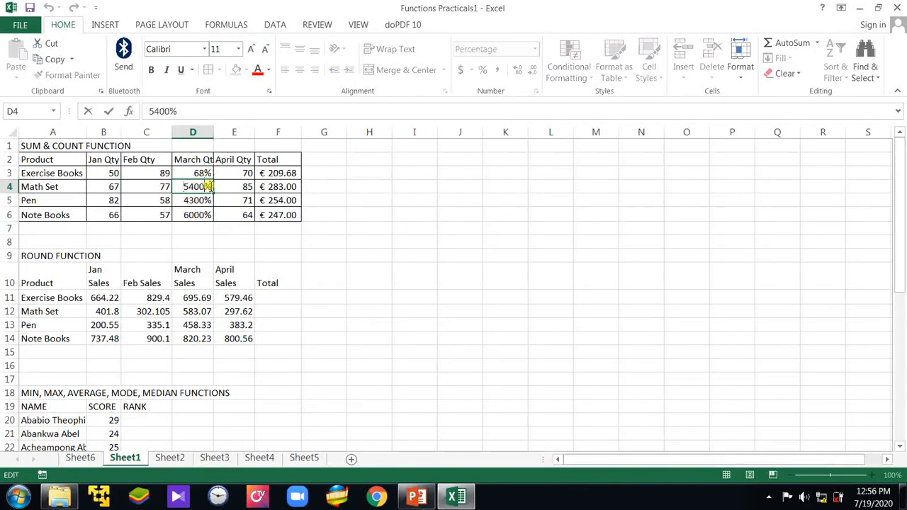
pyautogui.press('BackSpace')
pyautogui.press('BackSpace')
pyautogui.click(203, 200)
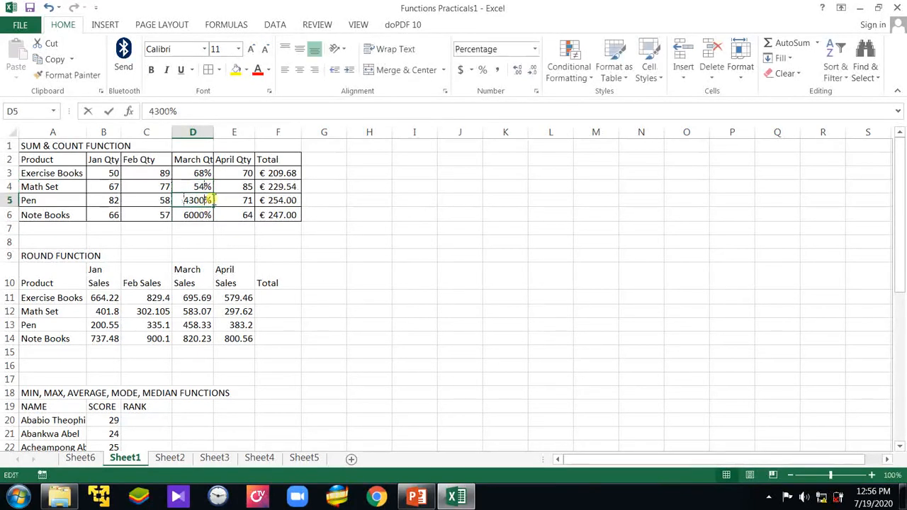
pyautogui.doubleClick(209, 200)
pyautogui.press('BackSpace')
pyautogui.press('BackSpace')
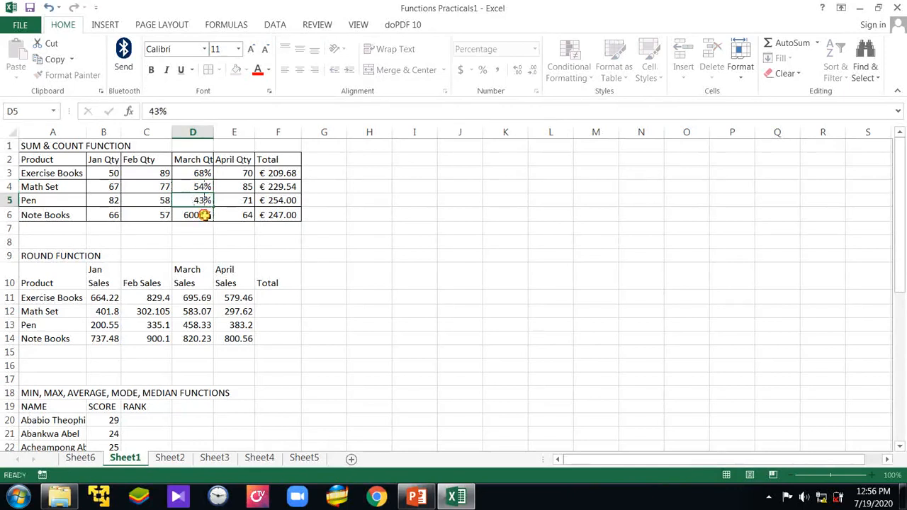
pyautogui.click(209, 215)
pyautogui.doubleClick(209, 214)
pyautogui.press('BackSpace')
pyautogui.press('BackSpace')
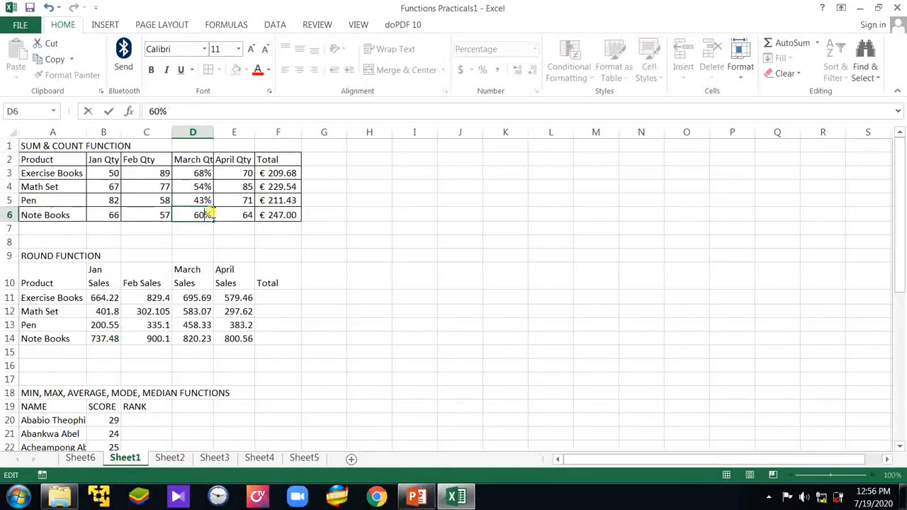
pyautogui.press('Return')
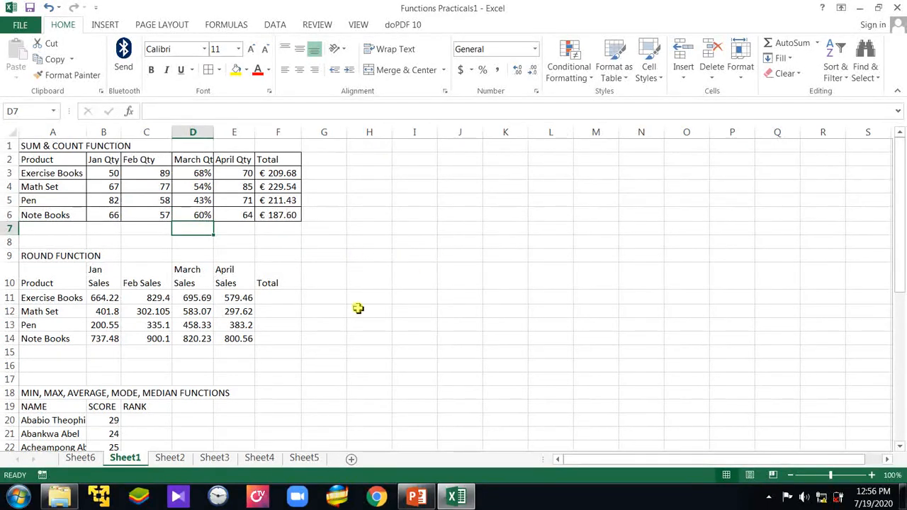
# Enter 2000 in cell K5 and format it with the Comma Style thousands separator
pyautogui.click(505, 199)
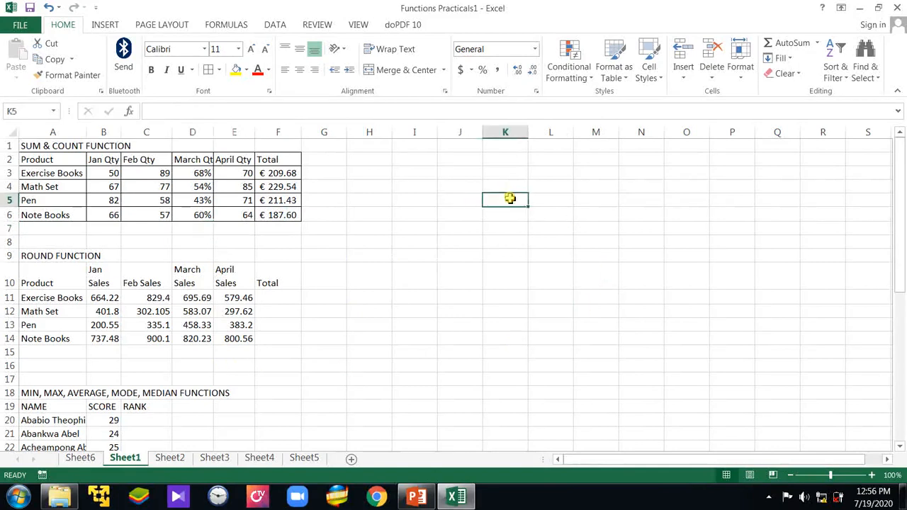
pyautogui.write('2000')
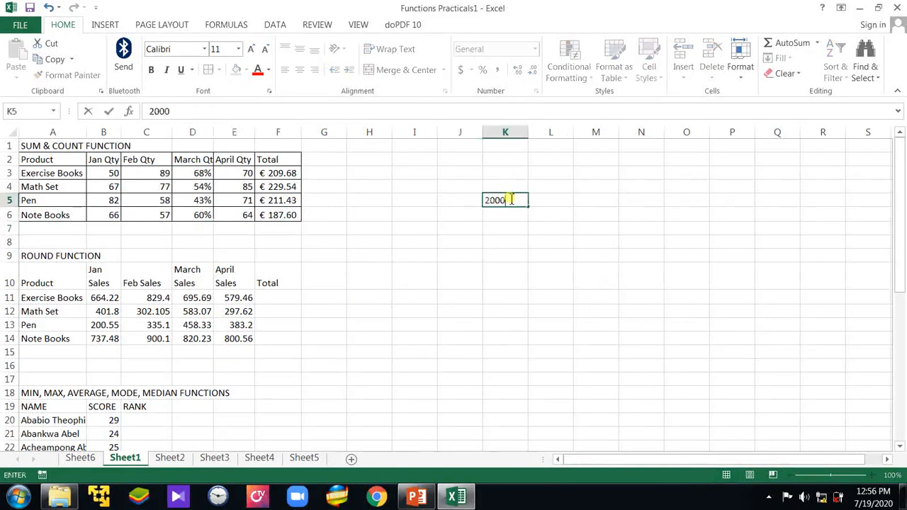
pyautogui.click(532, 265)
pyautogui.click(512, 200)
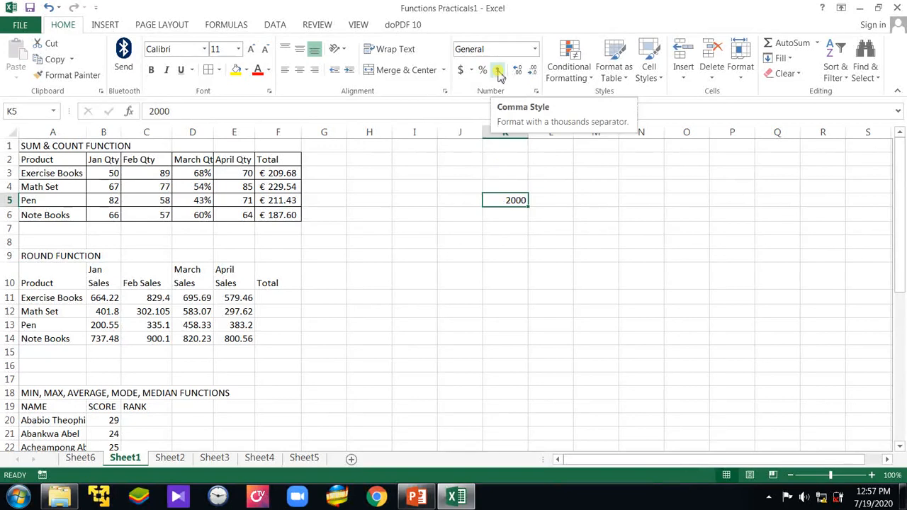
pyautogui.click(498, 72)
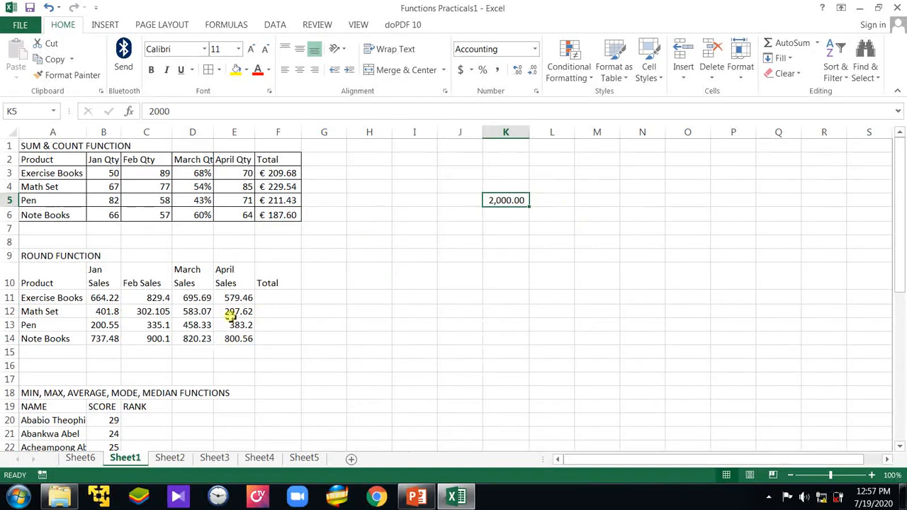
# Reduce the April Sales values in E11:E14 to one decimal place
pyautogui.moveTo(237, 298); pyautogui.dragTo(232, 338)
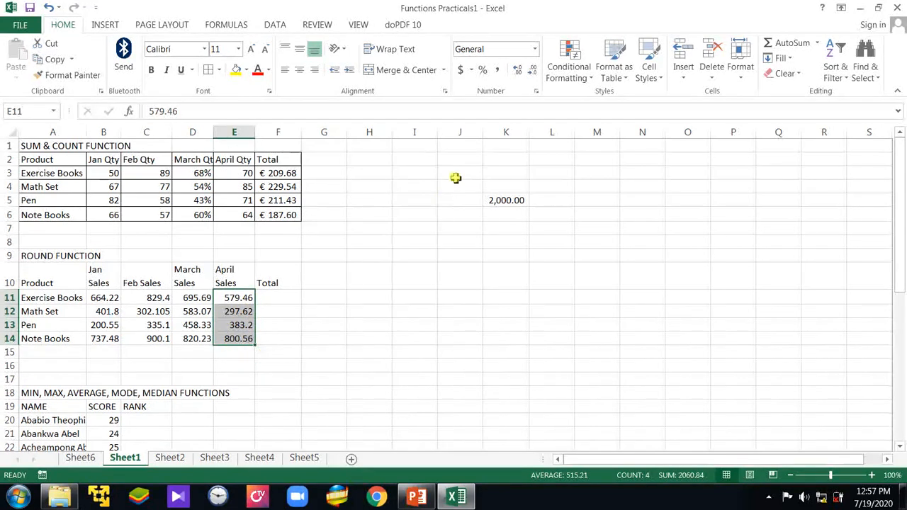
pyautogui.click(531, 73)
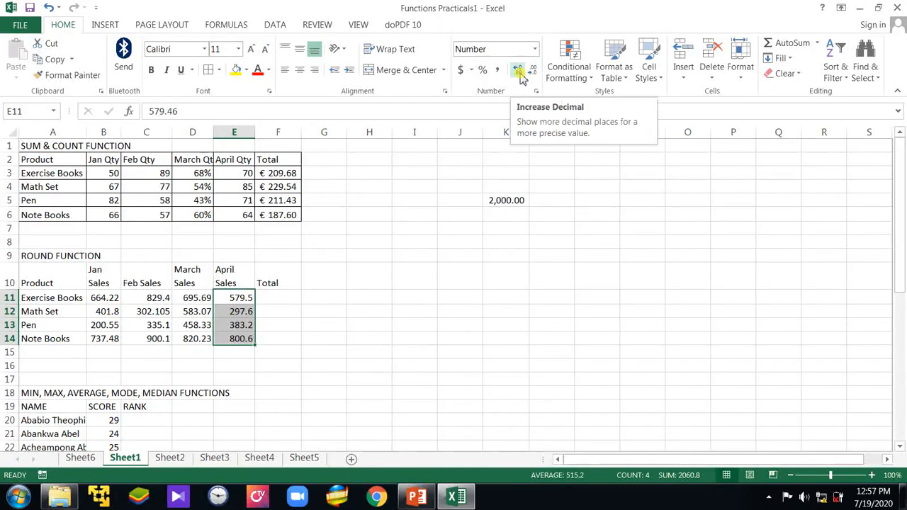
# Increase the April Sales values to four decimal places, reduce them back to one, and deselect the range
pyautogui.click(519, 72)
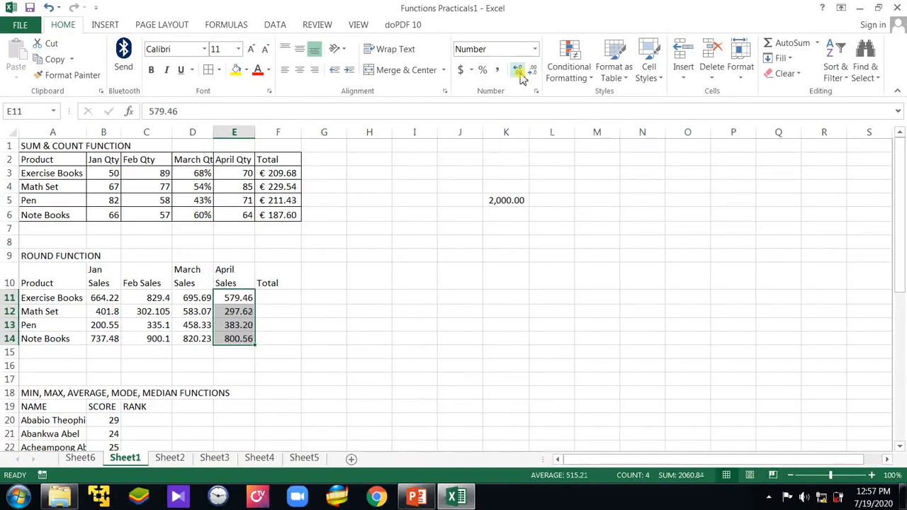
pyautogui.click(519, 71)
pyautogui.click(519, 71)
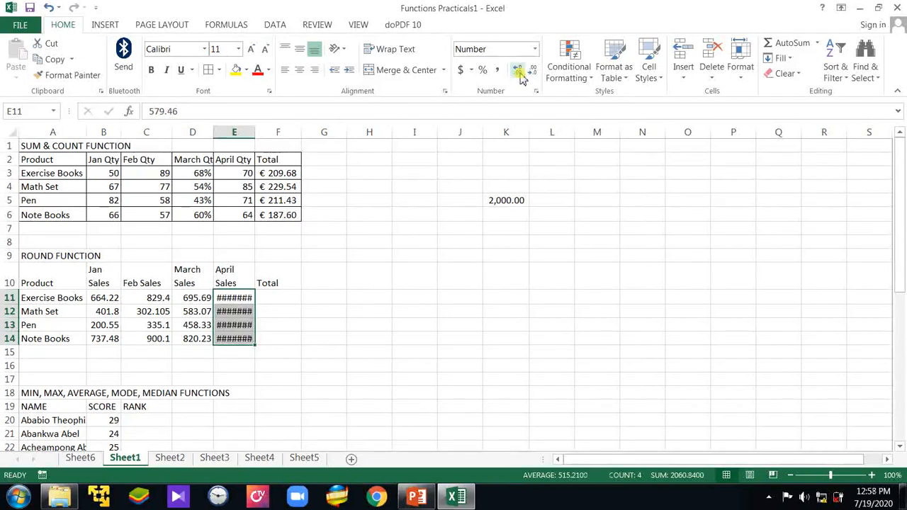
pyautogui.click(535, 71)
pyautogui.click(535, 72)
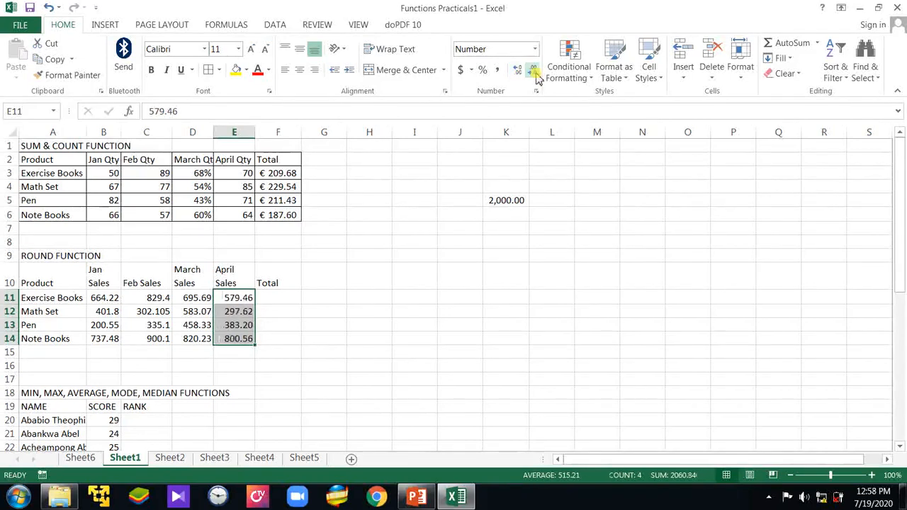
pyautogui.click(535, 73)
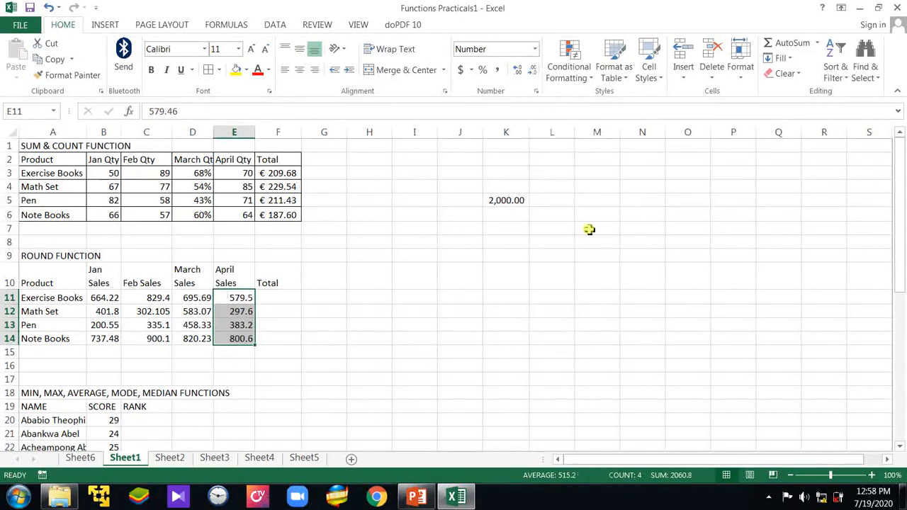
pyautogui.click(430, 321)
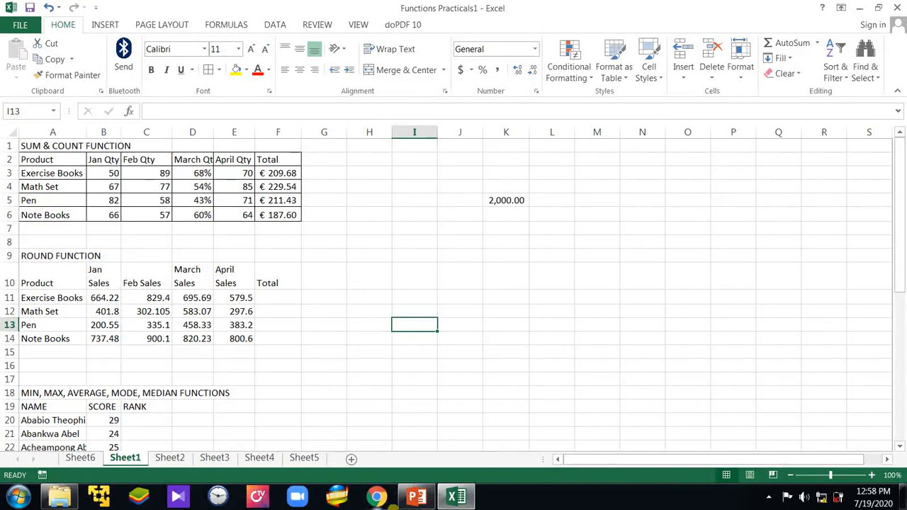
# Switch to PowerPoint and go to slide 109, "Wrapping Text"
pyautogui.click(427, 499)
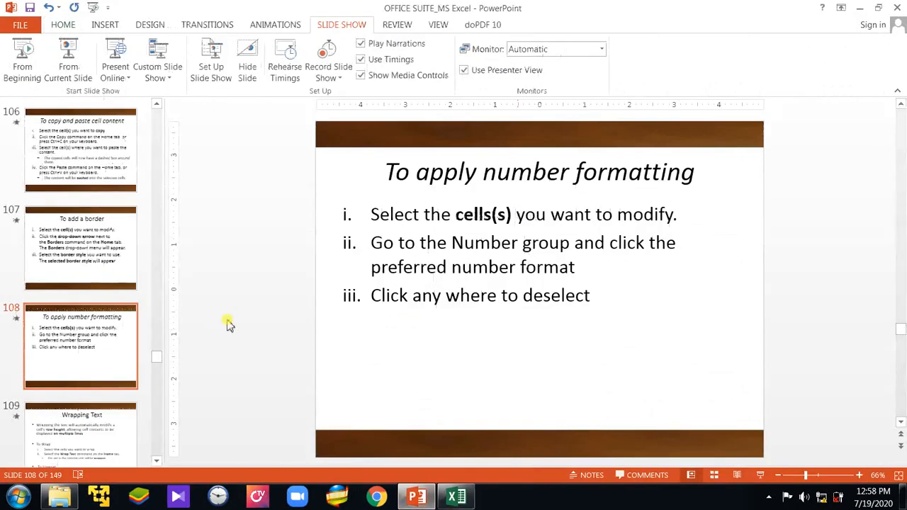
pyautogui.scroll(-1, 228, 325)
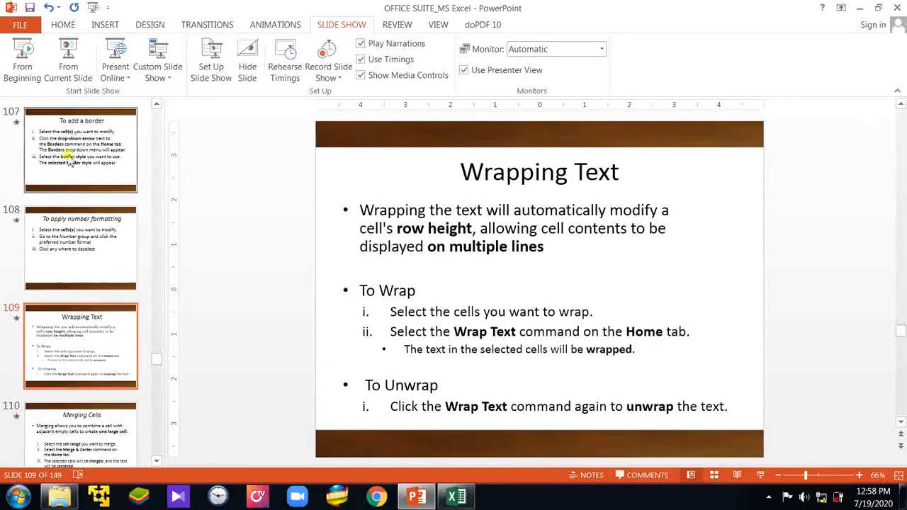
# Present the "Wrapping Text" slide full screen, starting the slide show from slide 109
pyautogui.click(68, 60)
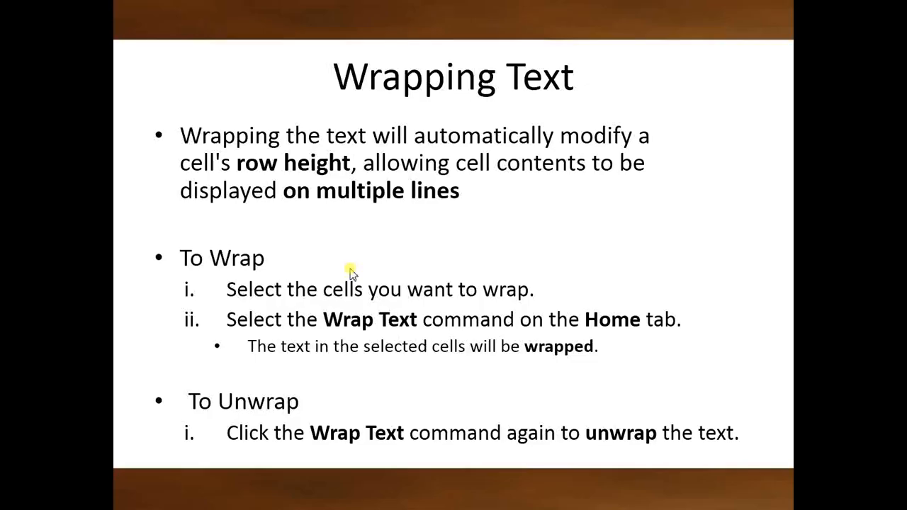
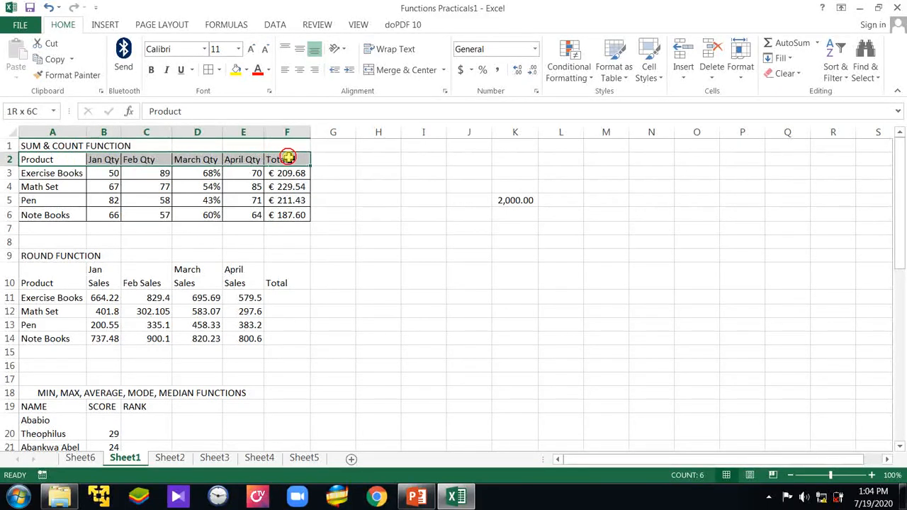
# Apply the Accent6 cell style to the quantity table's header row A2:F2 and deselect the range
pyautogui.moveTo(289, 159); pyautogui.dragTo(289, 159)
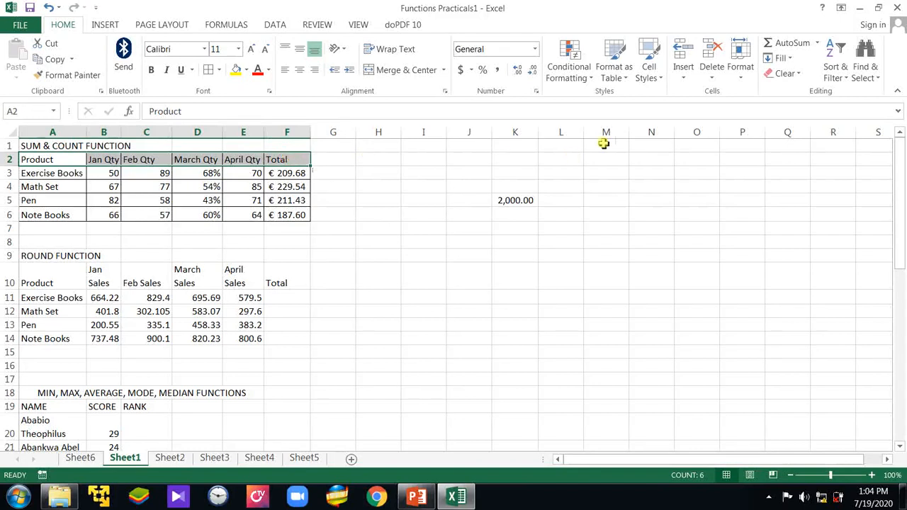
pyautogui.click(660, 80)
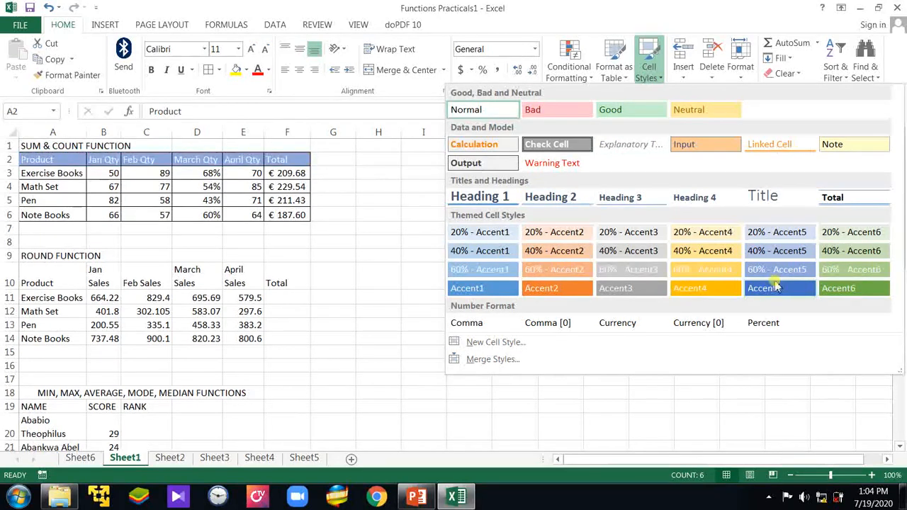
pyautogui.click(853, 288)
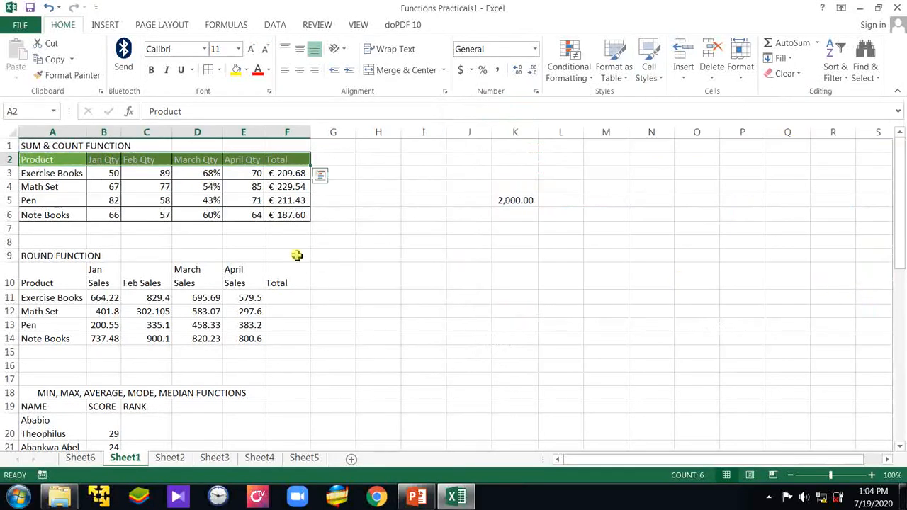
pyautogui.click(210, 211)
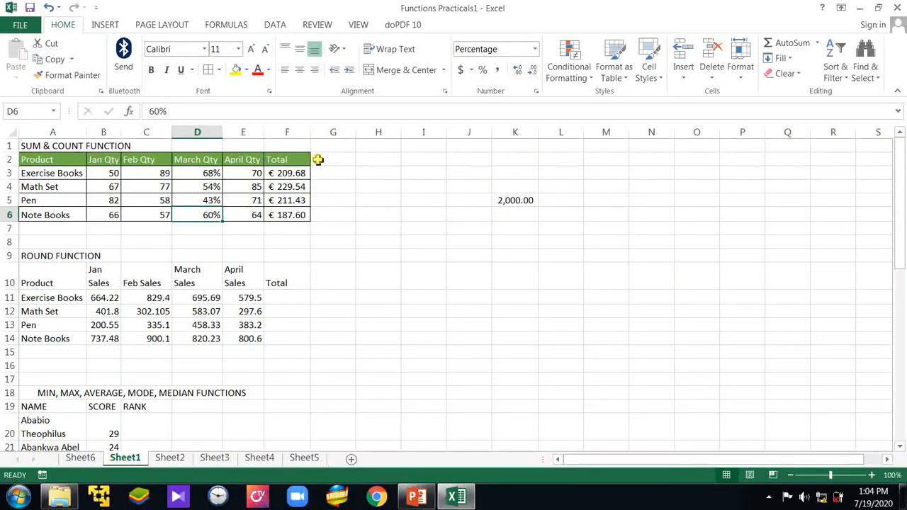
pyautogui.click(332, 177)
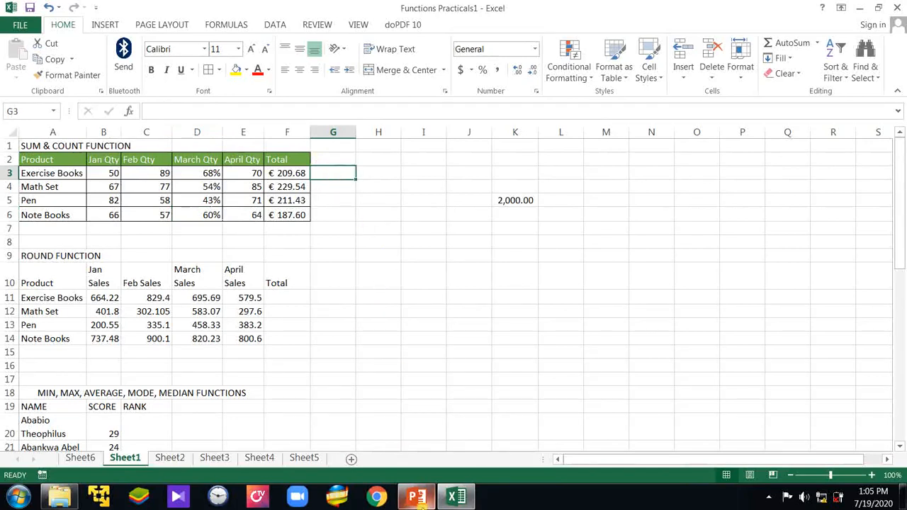
pyautogui.moveTo(418, 498)
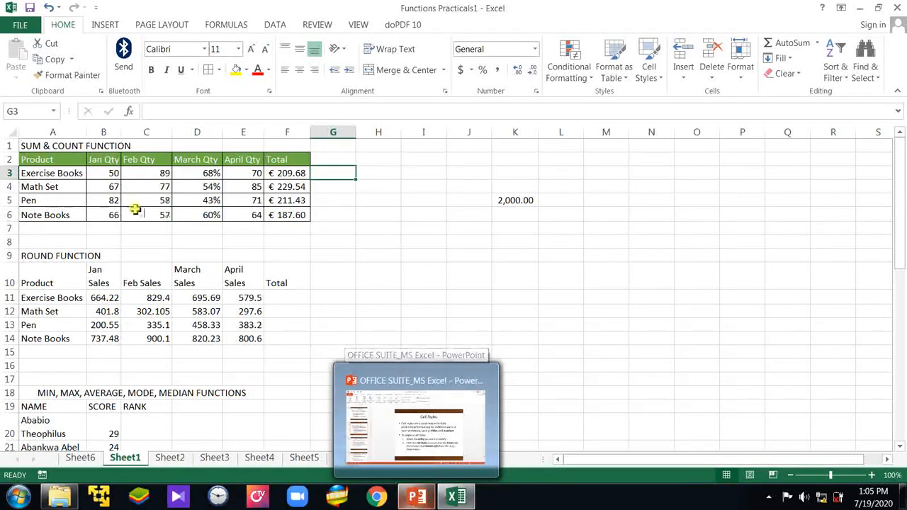
# Apply the 60% - Accent5 cell style to the Note Books row A6:F6 and deselect the range
pyautogui.moveTo(34, 217); pyautogui.dragTo(288, 219)
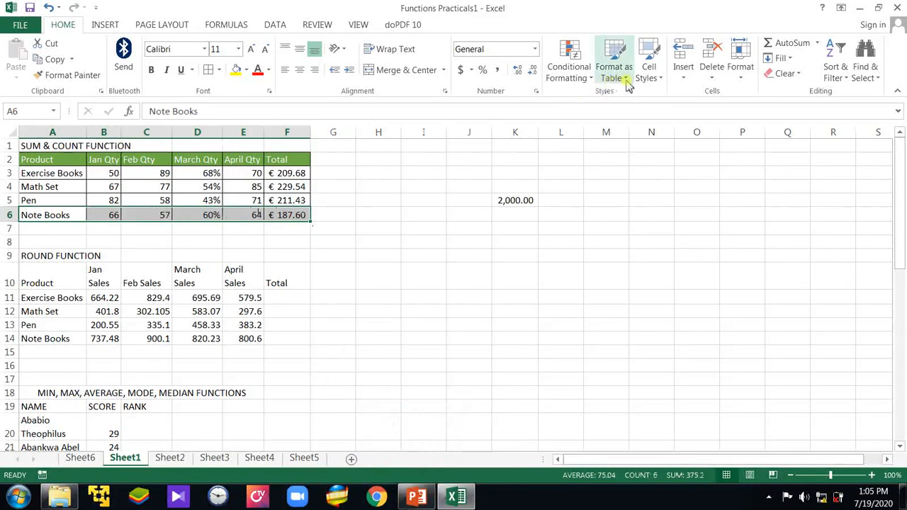
pyautogui.click(659, 82)
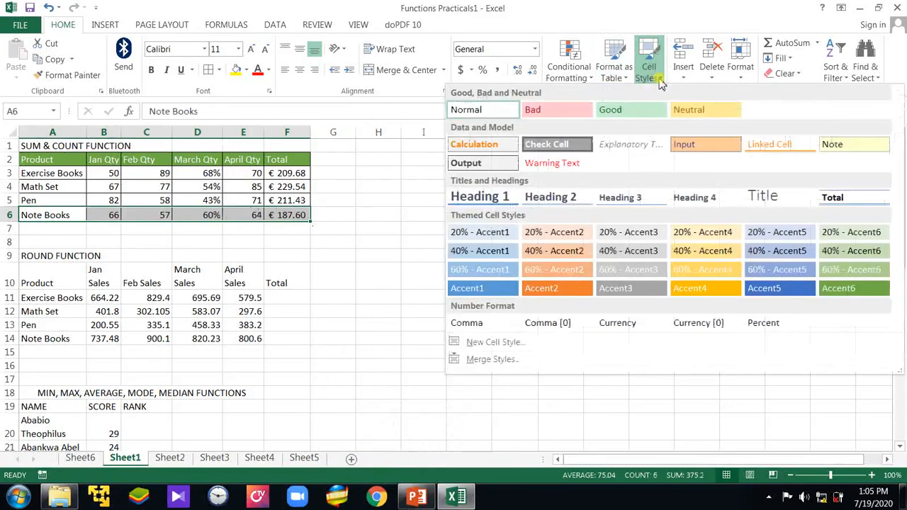
pyautogui.click(773, 270)
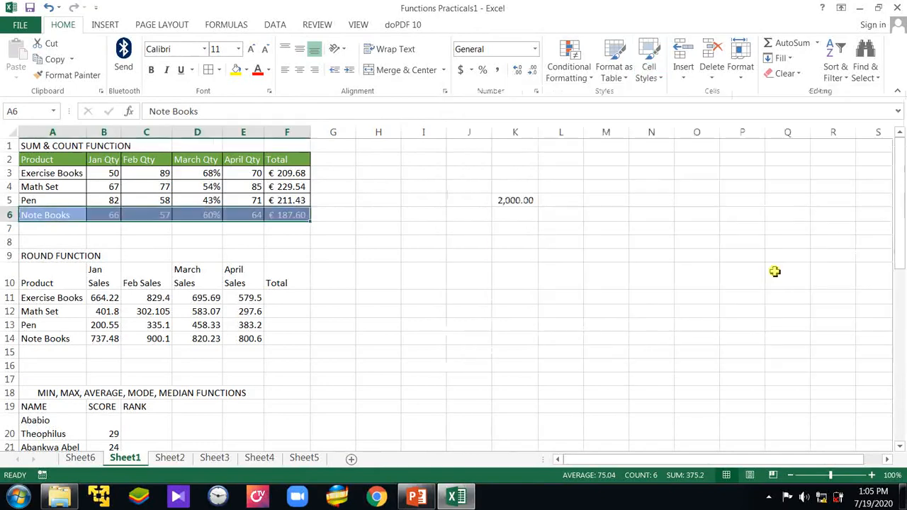
pyautogui.click(386, 226)
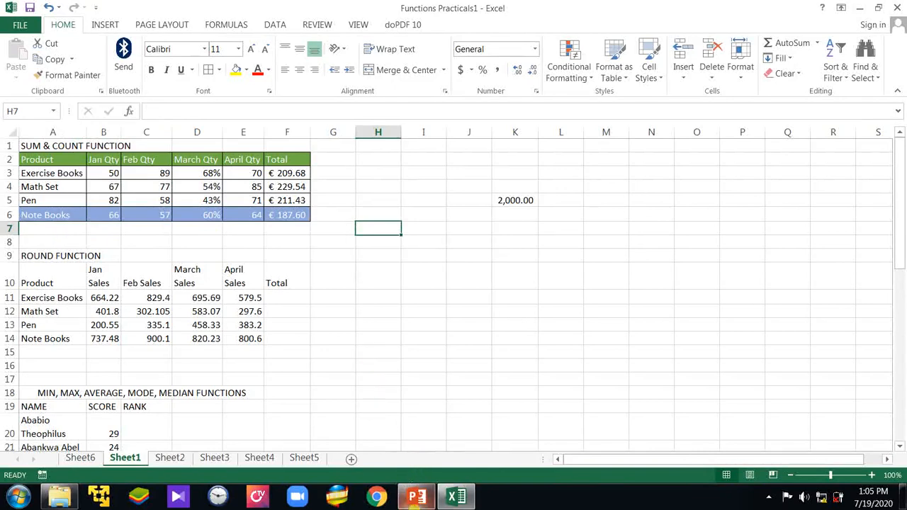
# Switch to PowerPoint, review slide 112, "Rename a Worksheet", and return to the Excel workbook
pyautogui.click(417, 496)
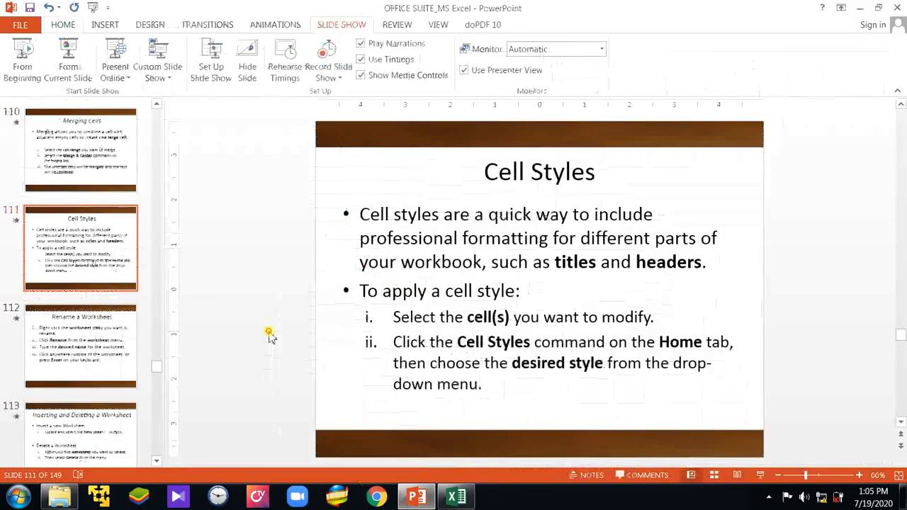
pyautogui.scroll(-1, 267, 333)
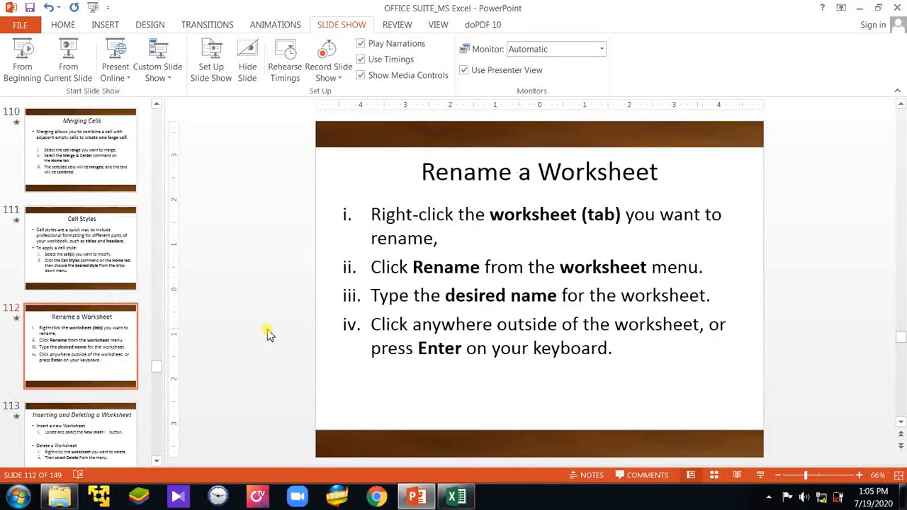
pyautogui.click(119, 342)
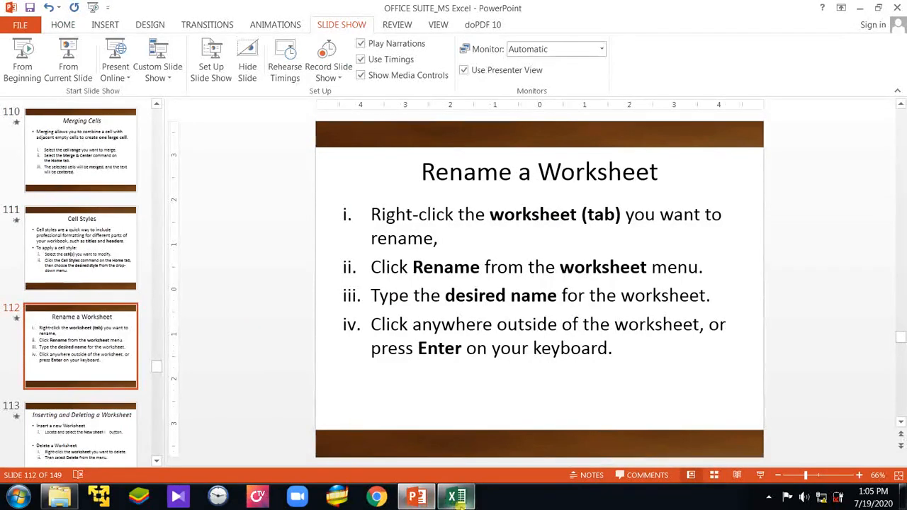
pyautogui.click(456, 496)
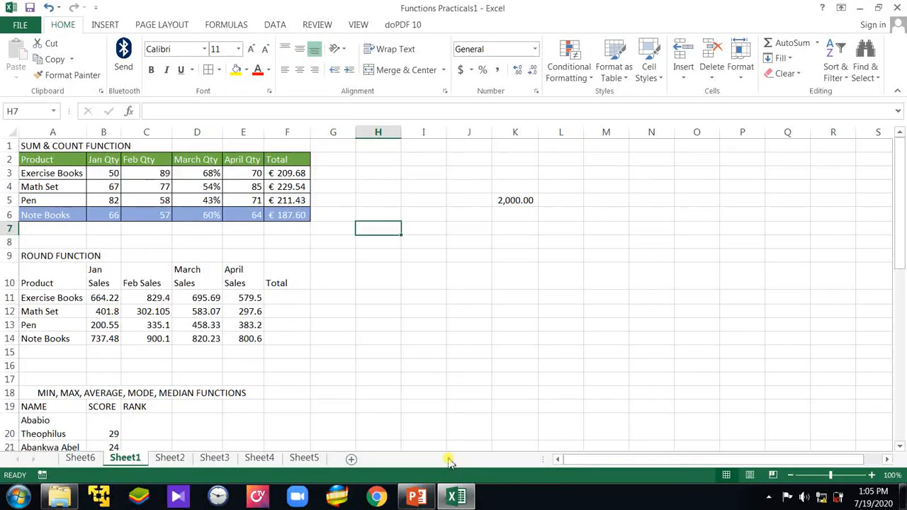
pyautogui.click(416, 496)
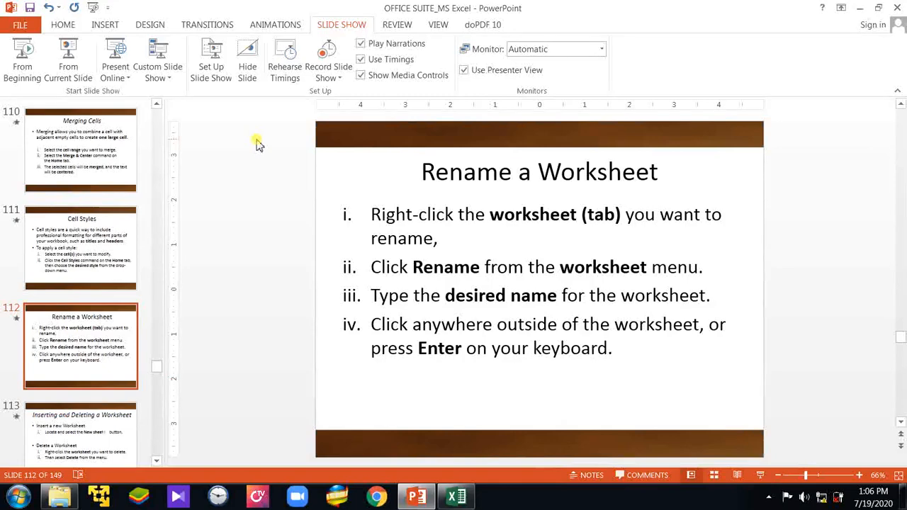
pyautogui.click(456, 495)
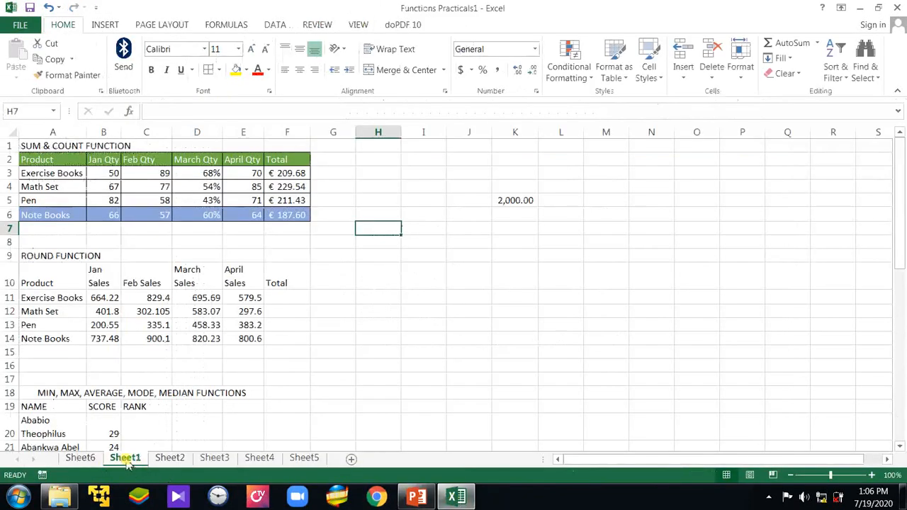
# Move the Sheet6 worksheet to the end of the sheet order, after Sheet5
pyautogui.click(84, 459)
pyautogui.moveTo(347, 473); pyautogui.dragTo(332, 461)
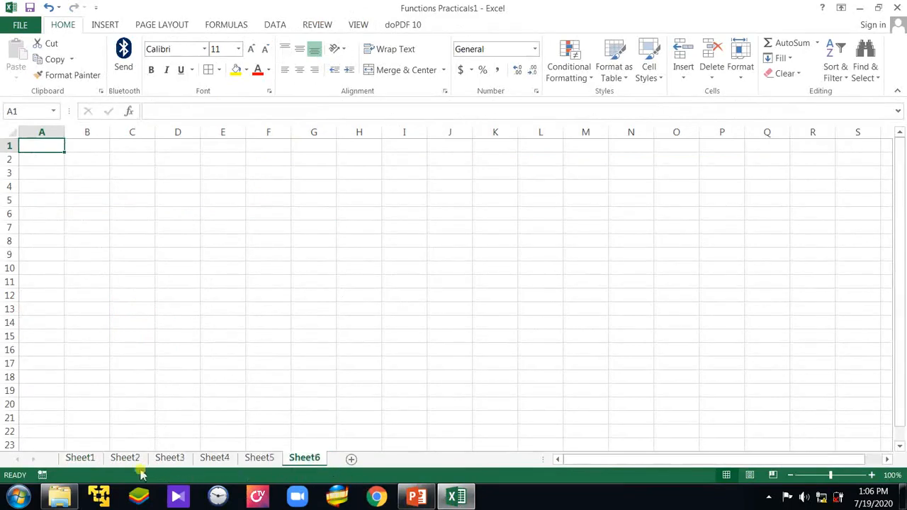
# Rename the Sheet1 worksheet as "ICT MAJOR LEVEL 100"
pyautogui.click(75, 458)
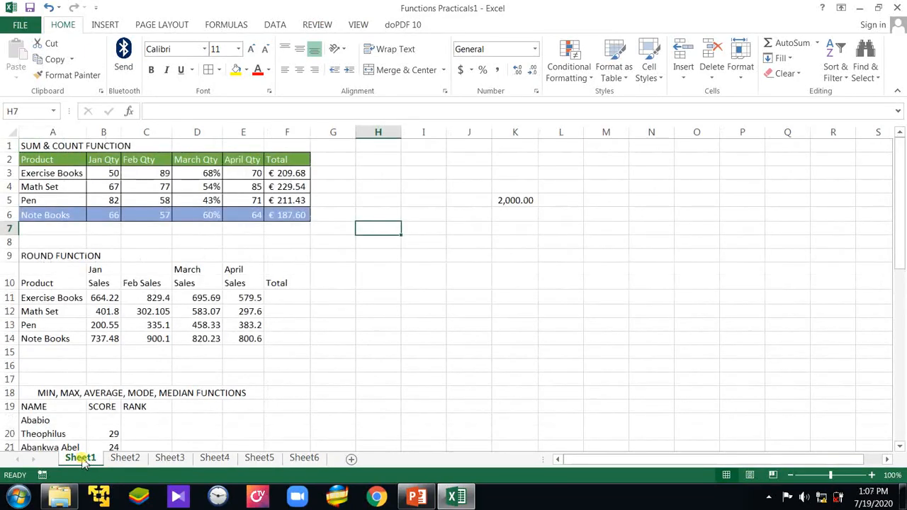
pyautogui.rightClick(83, 462)
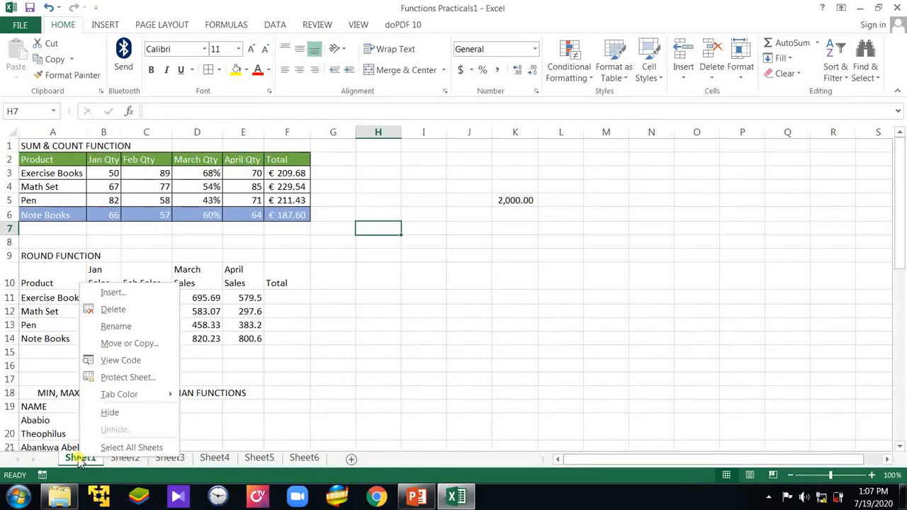
pyautogui.click(73, 462)
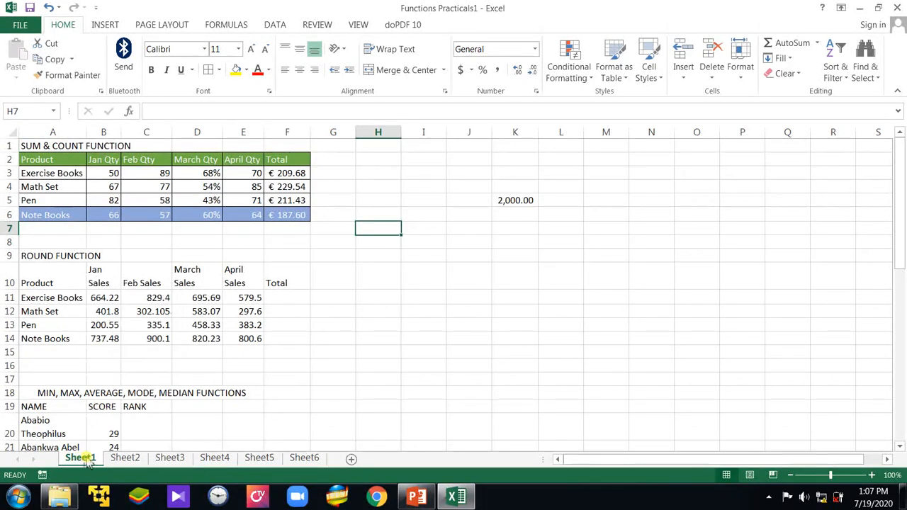
pyautogui.rightClick(83, 464)
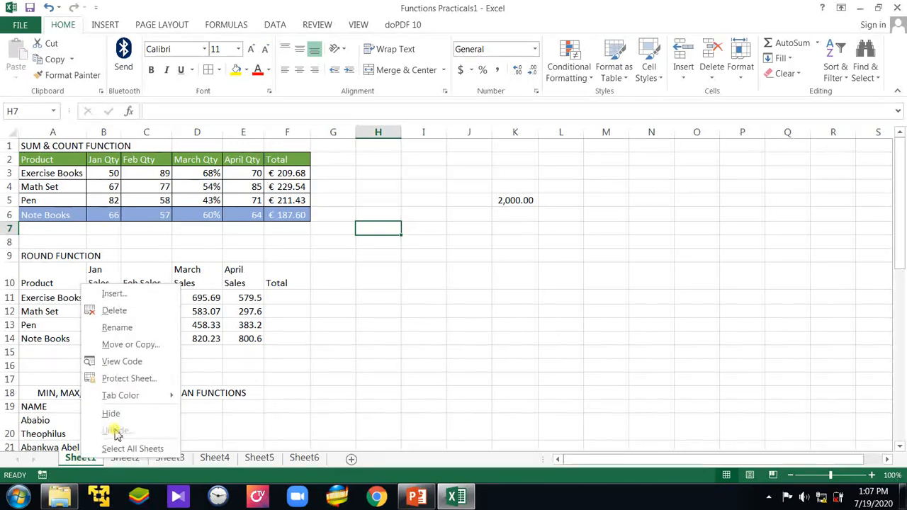
pyautogui.click(125, 328)
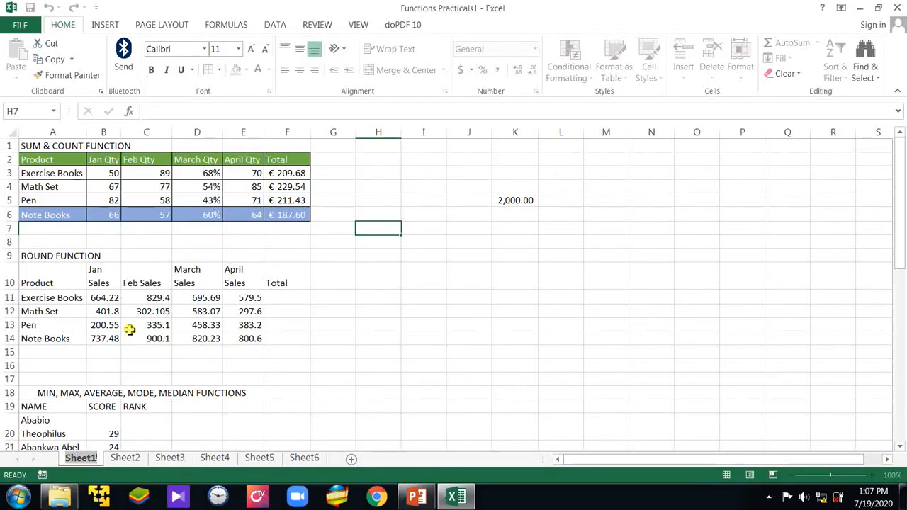
pyautogui.press('capslock')
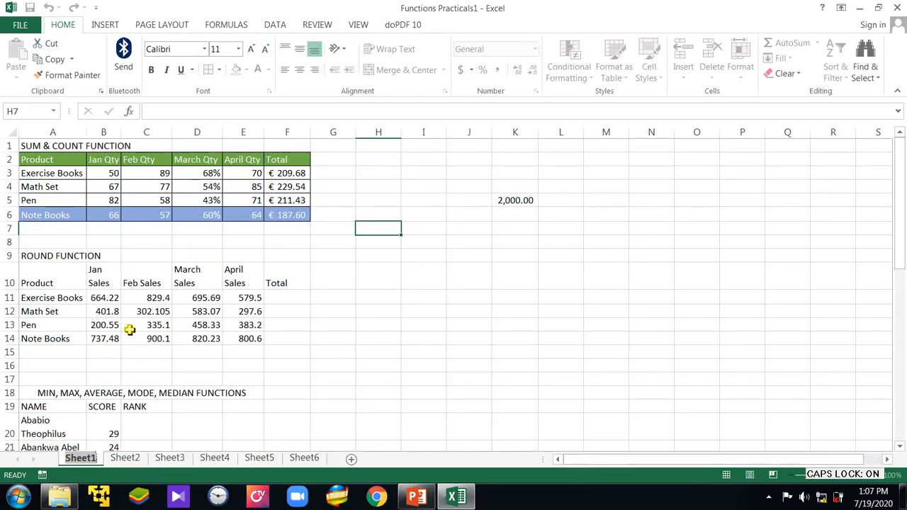
pyautogui.write('LEVEL')
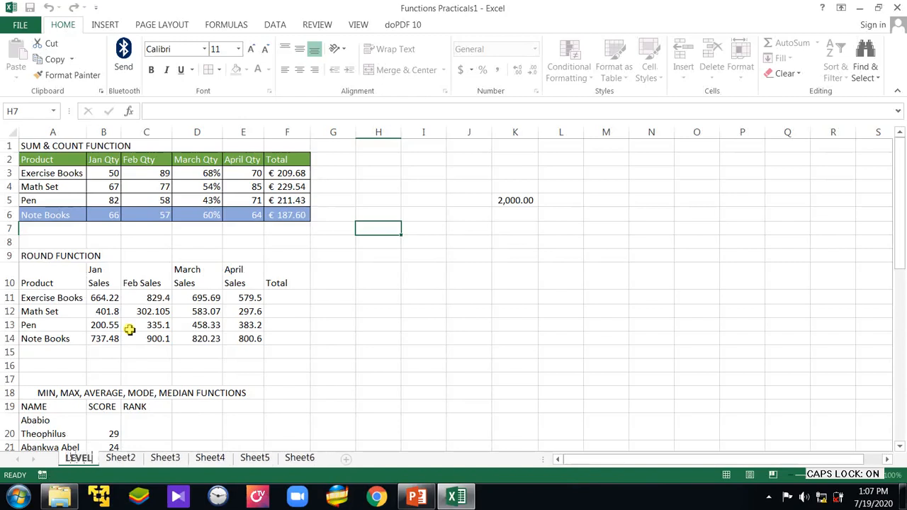
pyautogui.write(' 100')
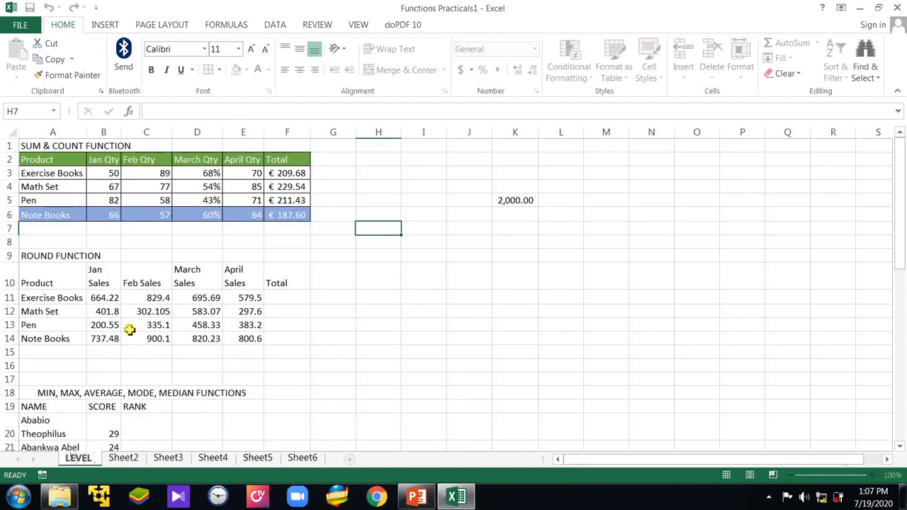
pyautogui.press('BackSpace')
pyautogui.press('BackSpace')
pyautogui.press('BackSpace')
pyautogui.press('BackSpace')
pyautogui.press('BackSpace')
pyautogui.press('BackSpace')
pyautogui.press('BackSpace')
pyautogui.press('BackSpace')
pyautogui.press('BackSpace')
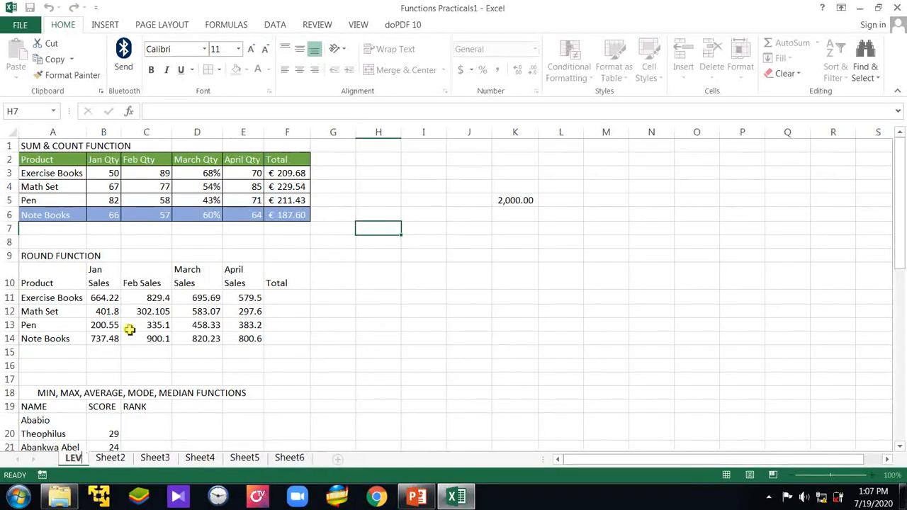
pyautogui.write('ICT')
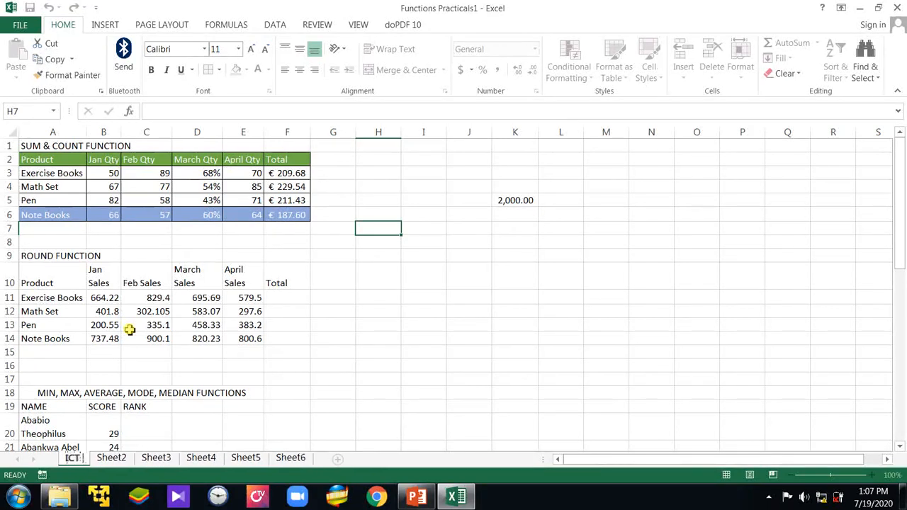
pyautogui.write(' MAHDE')
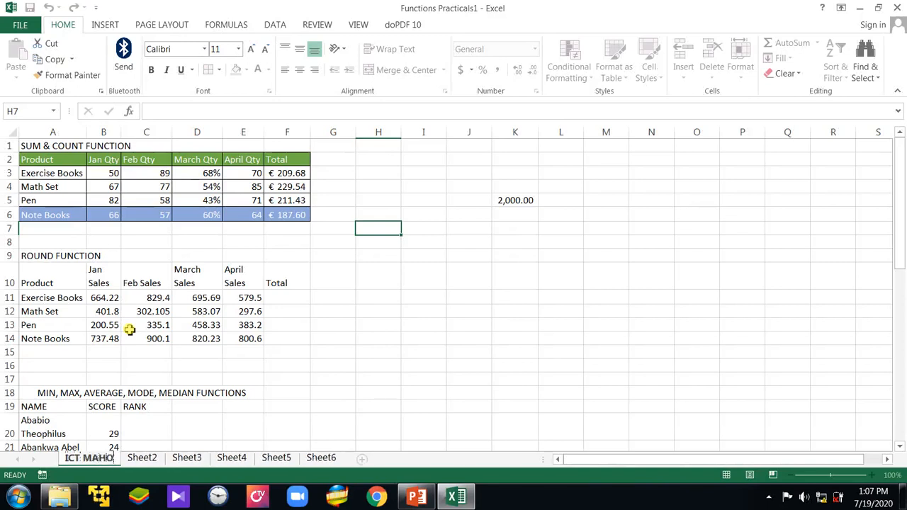
pyautogui.press('BackSpace')
pyautogui.press('BackSpace')
pyautogui.write('OR L')
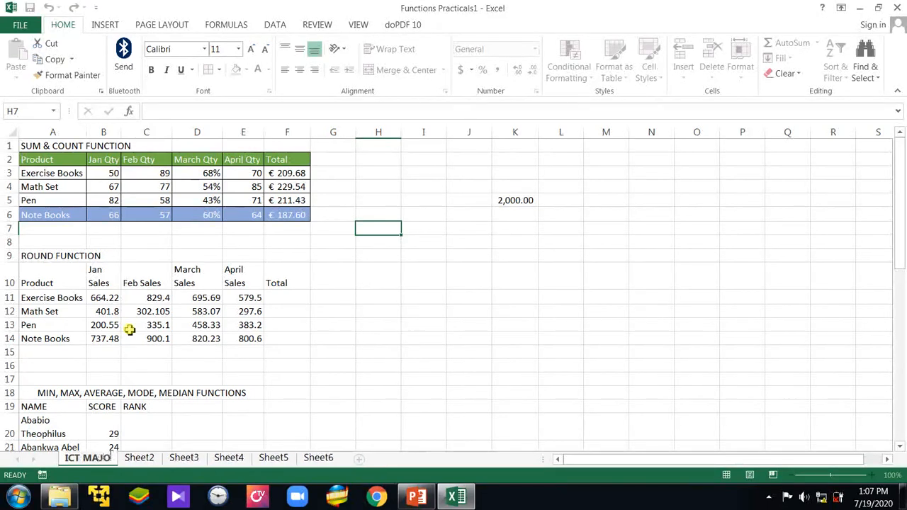
pyautogui.write('EVEL 1')
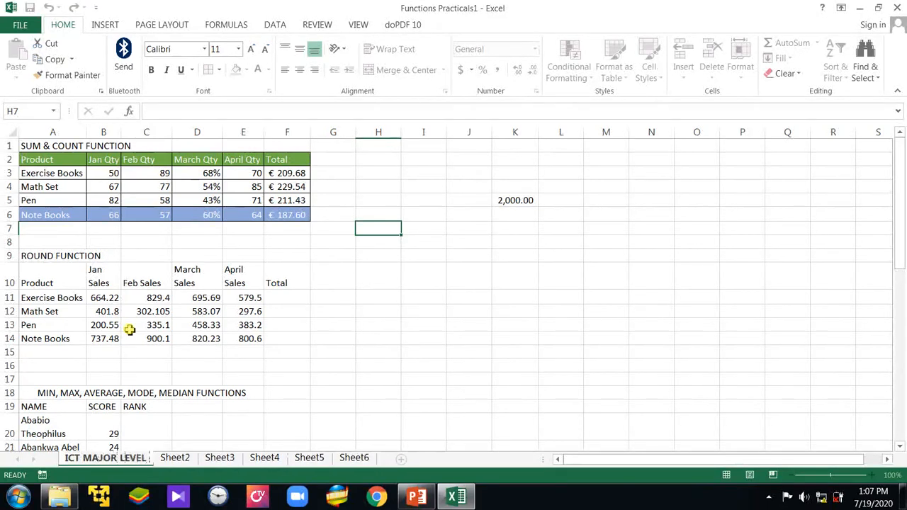
pyautogui.write('00')
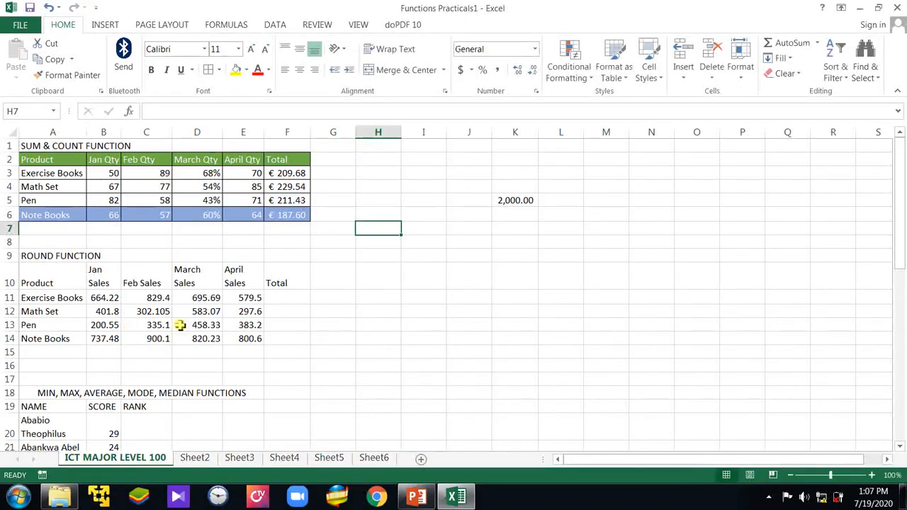
# Rename the Sheet2 worksheet as "ICT MINOR LEVEL 100" and switch to the PowerPoint course slides
pyautogui.click(196, 458)
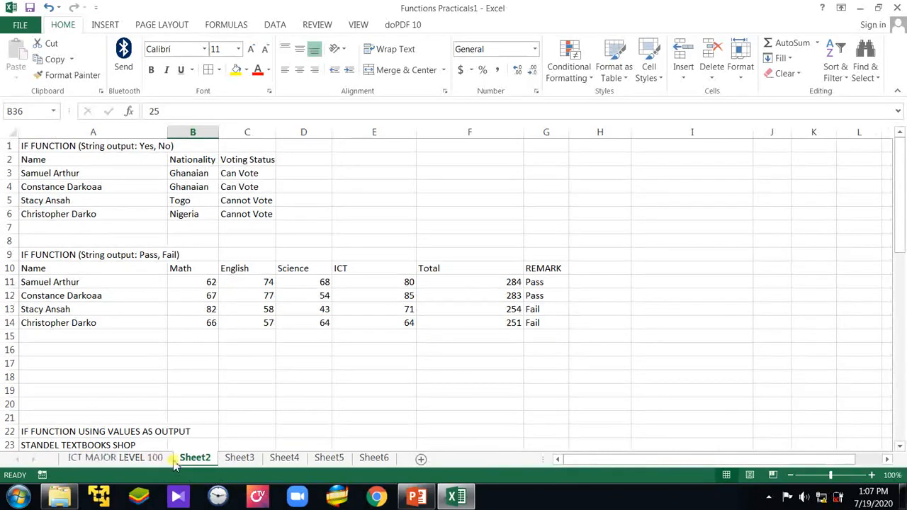
pyautogui.rightClick(195, 460)
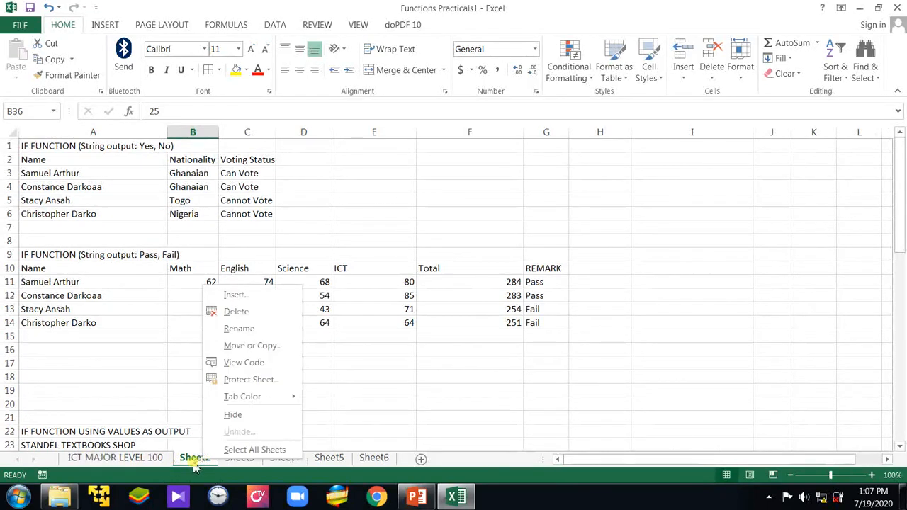
pyautogui.click(250, 328)
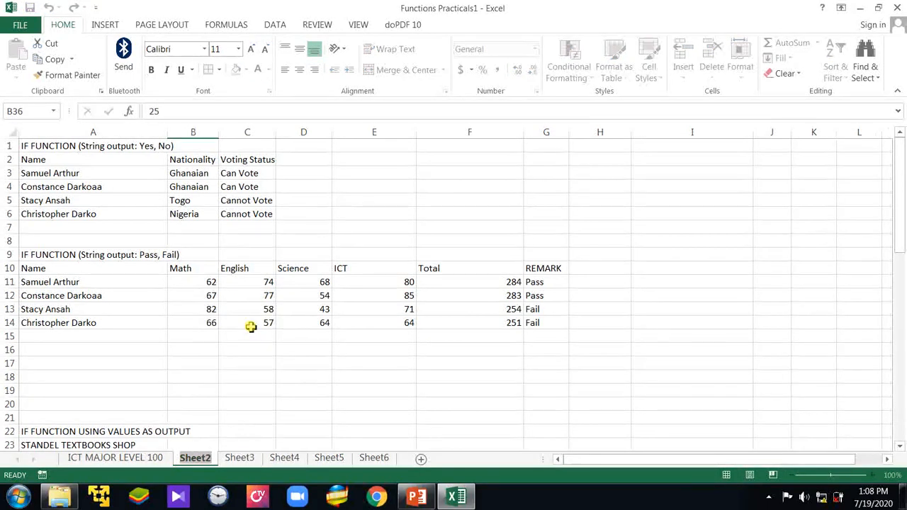
pyautogui.write('ICT')
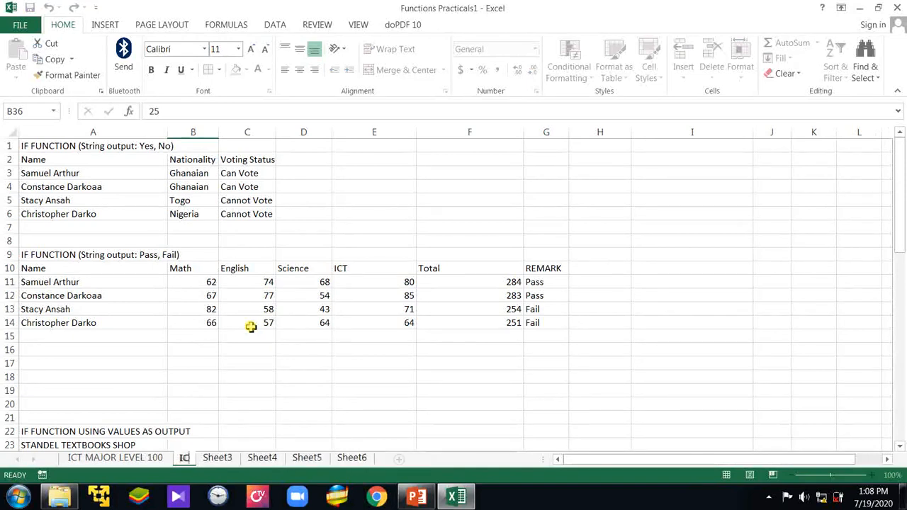
pyautogui.write(' MINOR LE')
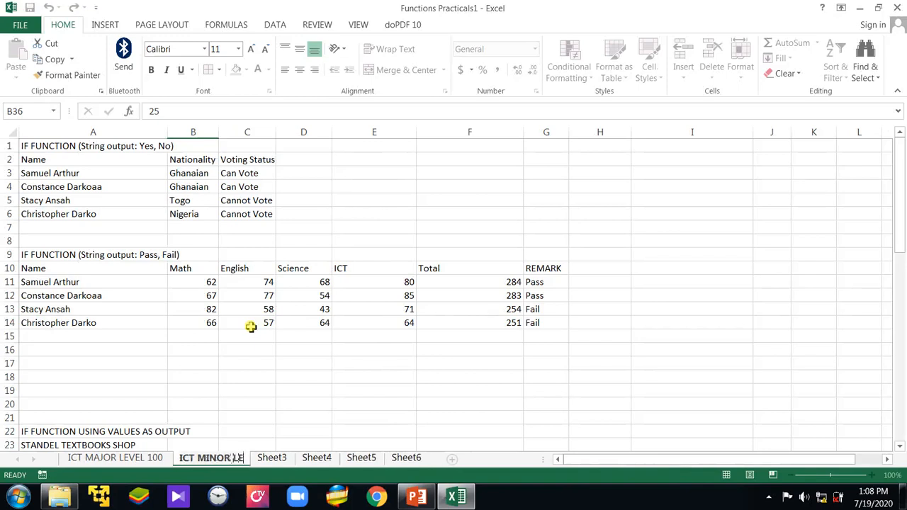
pyautogui.write('VEL 100')
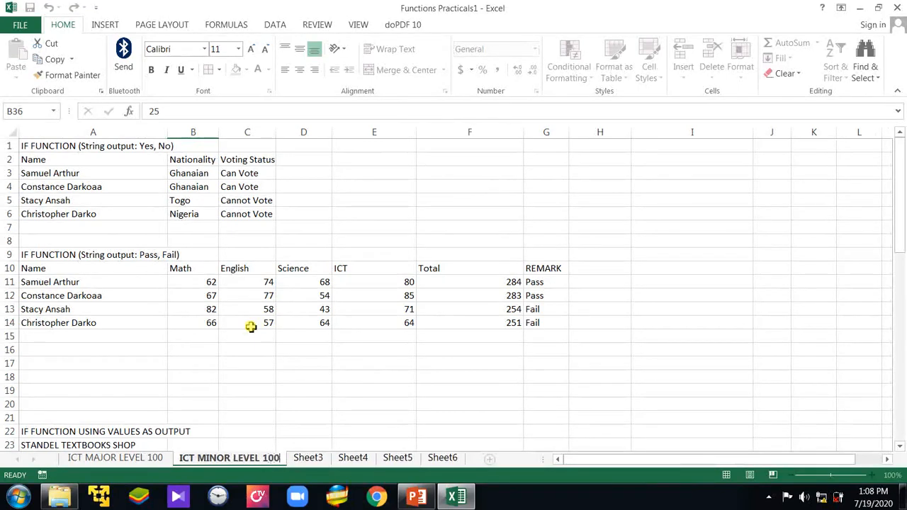
pyautogui.press('Return')
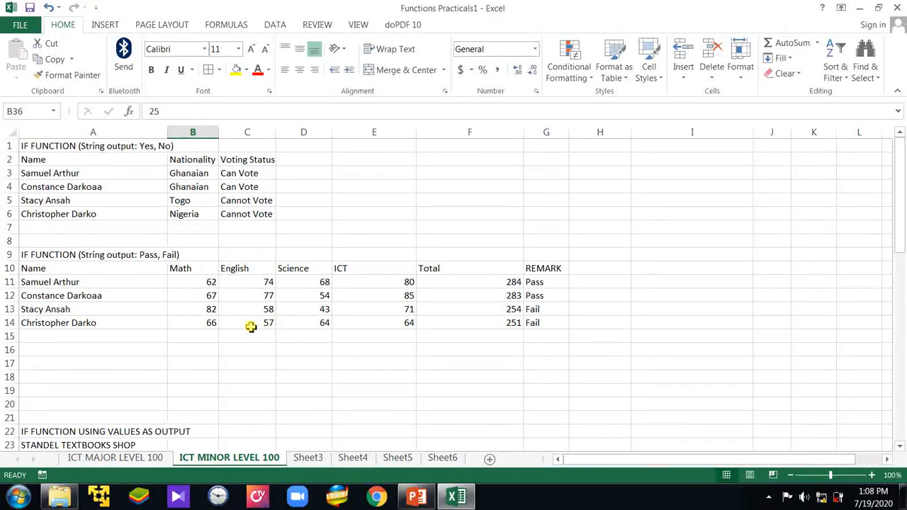
pyautogui.click(422, 499)
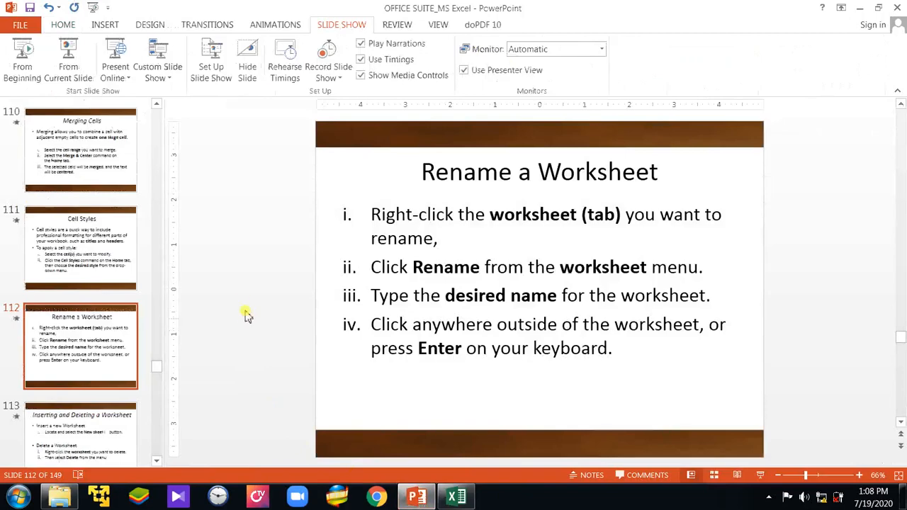
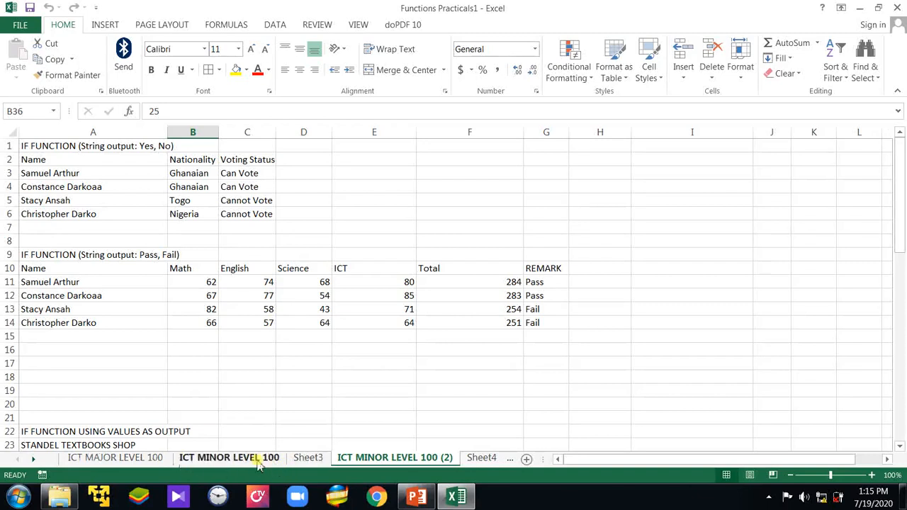
# Move the "ICT MINOR LEVEL 100 (2)" worksheet directly after ICT MAJOR LEVEL 100
pyautogui.click(388, 461)
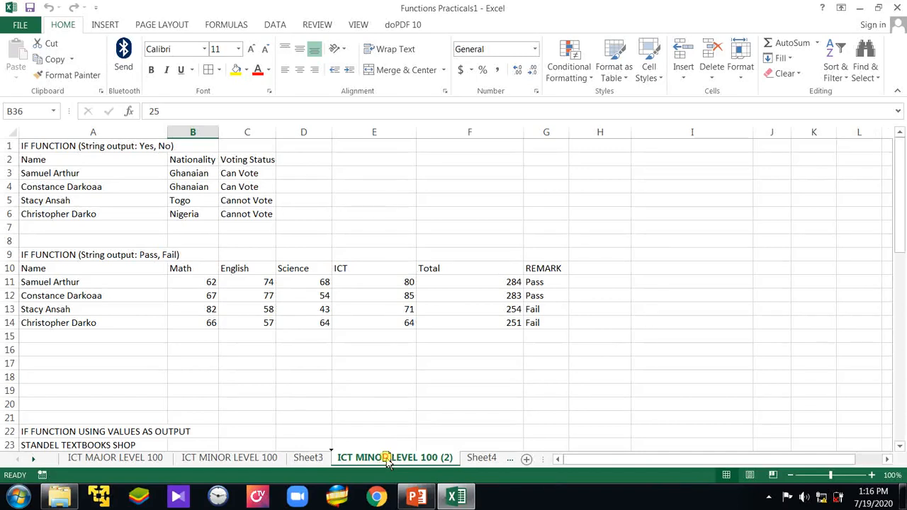
pyautogui.click(376, 457)
pyautogui.moveTo(178, 464); pyautogui.dragTo(178, 464)
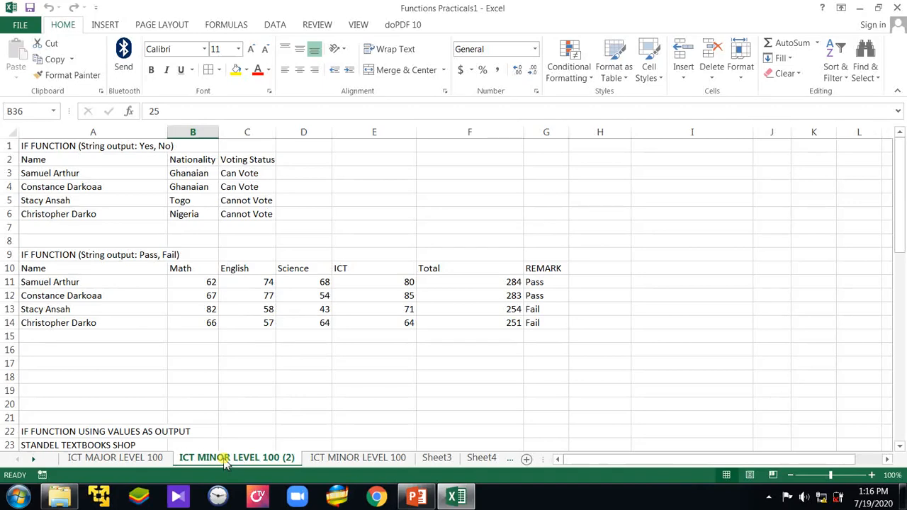
# Switch to PowerPoint, review slide 116, "Change a Worksheet Tab Color", and return to the Excel workbook
pyautogui.click(419, 497)
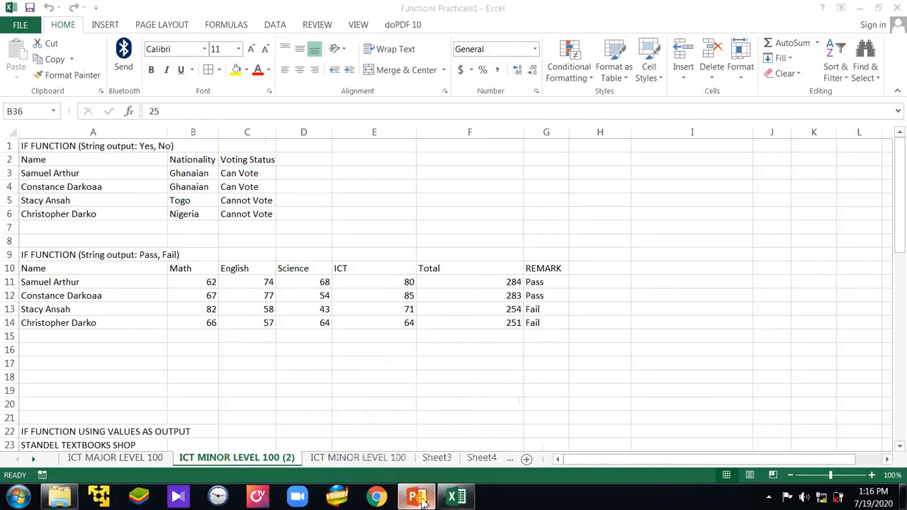
pyautogui.scroll(-1, 280, 393)
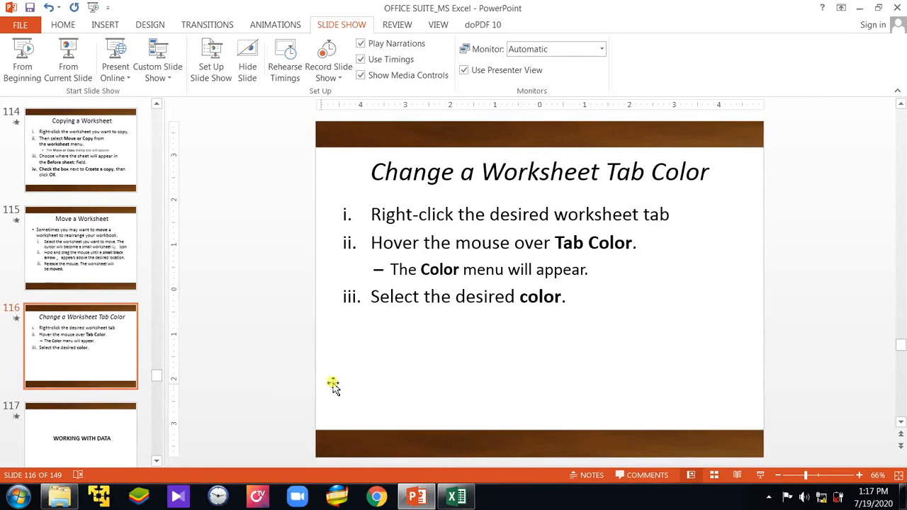
pyautogui.click(457, 497)
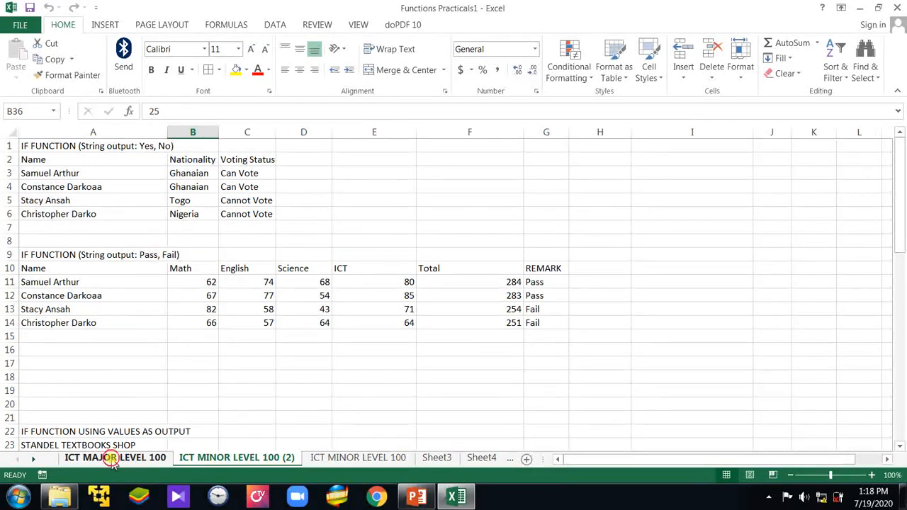
# Set the tab color of the ICT MAJOR LEVEL 100 worksheet to the darkest gold theme color
pyautogui.click(111, 459)
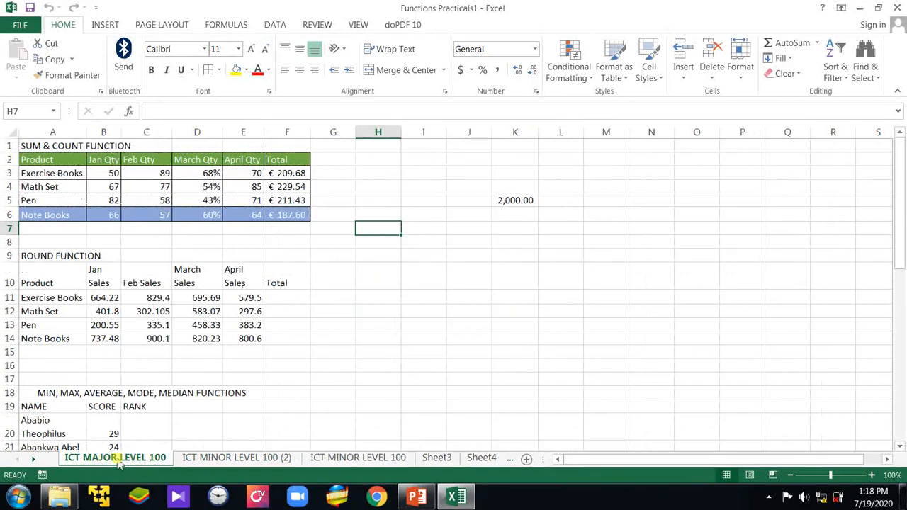
pyautogui.rightClick(111, 461)
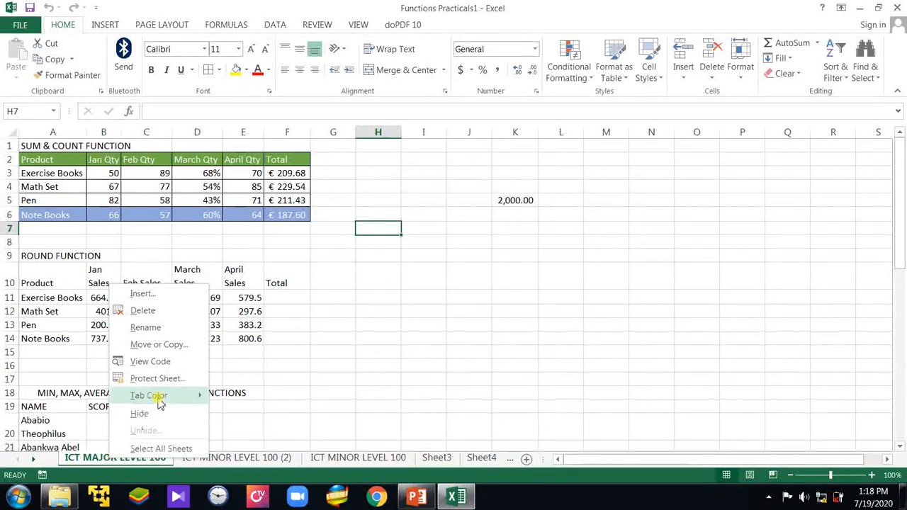
pyautogui.moveTo(159, 398)
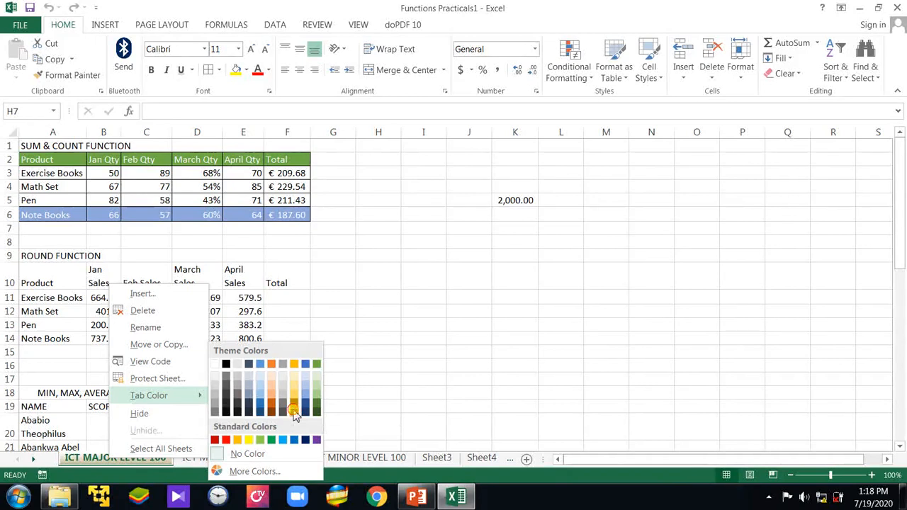
pyautogui.click(294, 413)
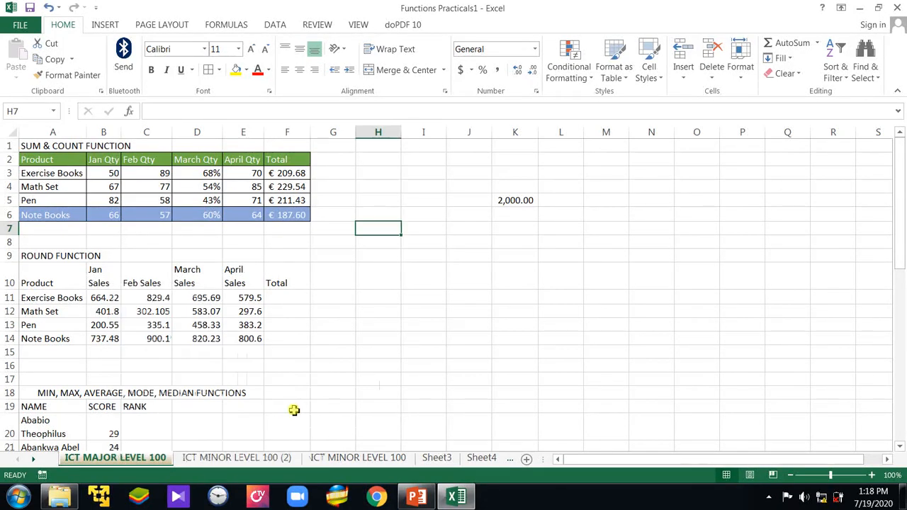
# Set the tab color of the "ICT MINOR LEVEL 100 (2)" worksheet to the lighter of the two base blue theme colors
pyautogui.click(211, 458)
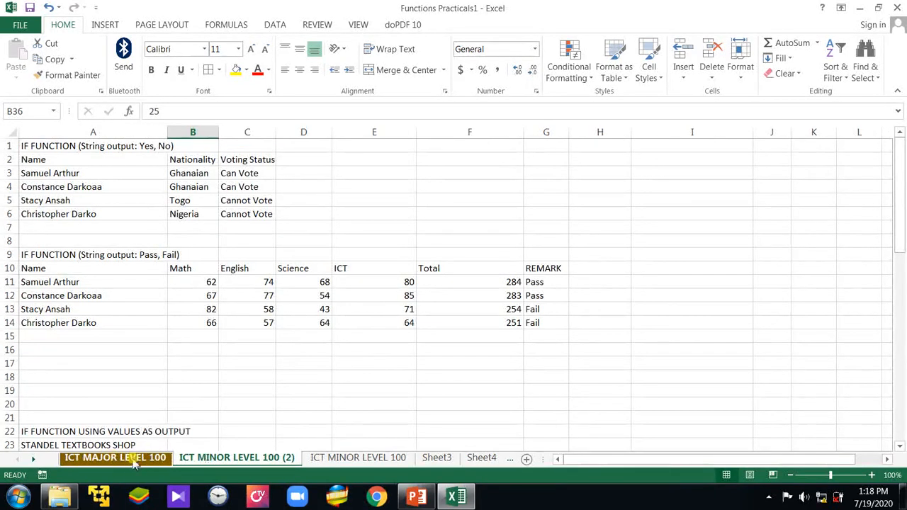
pyautogui.rightClick(219, 462)
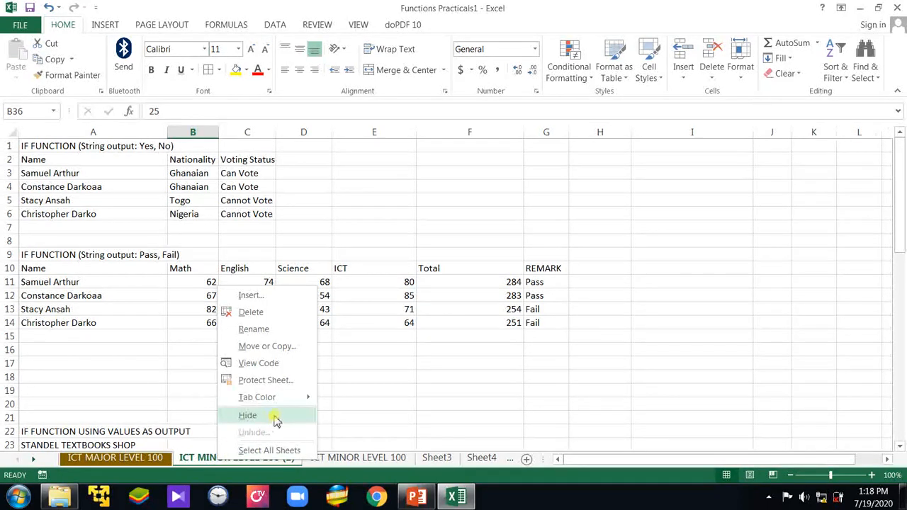
pyautogui.moveTo(286, 402)
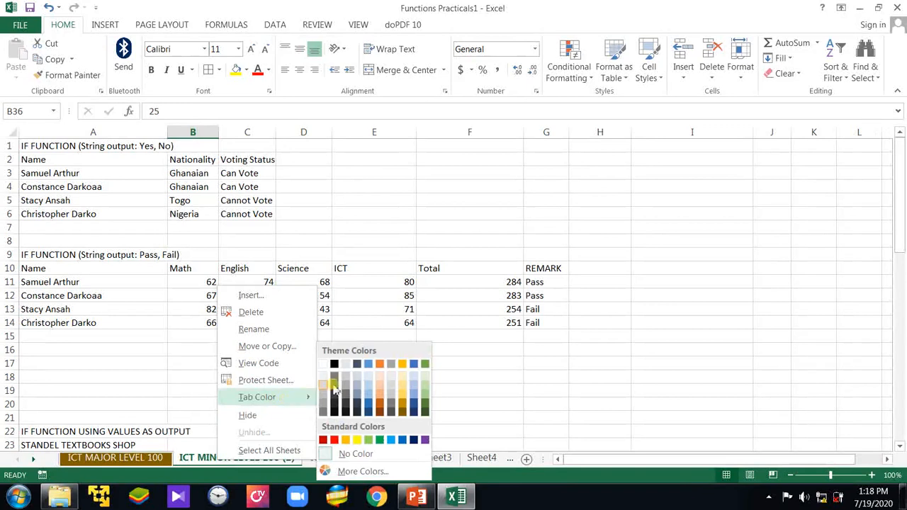
pyautogui.click(368, 364)
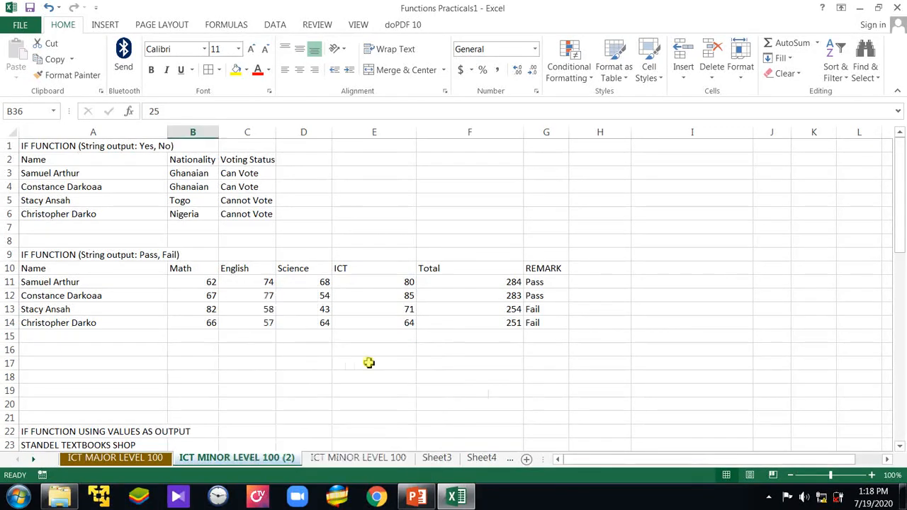
# Select cell E21 on the ICT MINOR LEVEL 100 worksheet and switch to the PowerPoint course slides
pyautogui.click(380, 459)
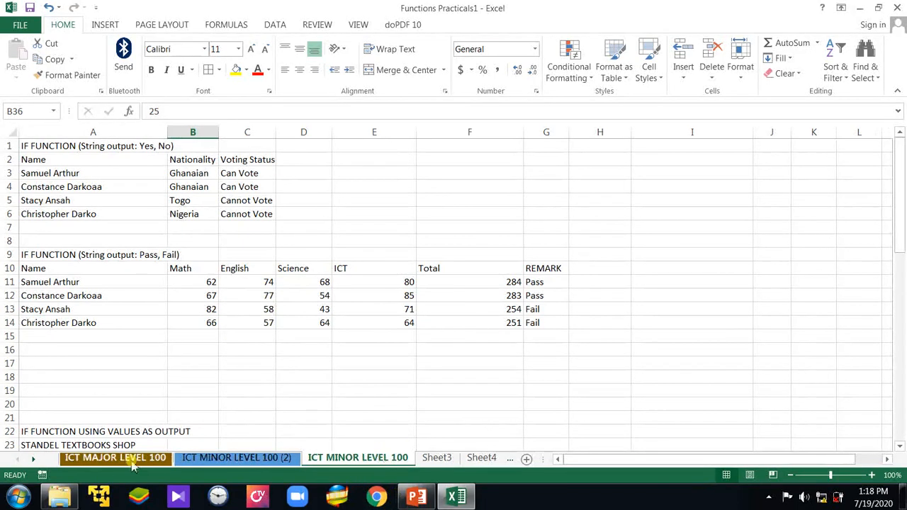
pyautogui.click(357, 421)
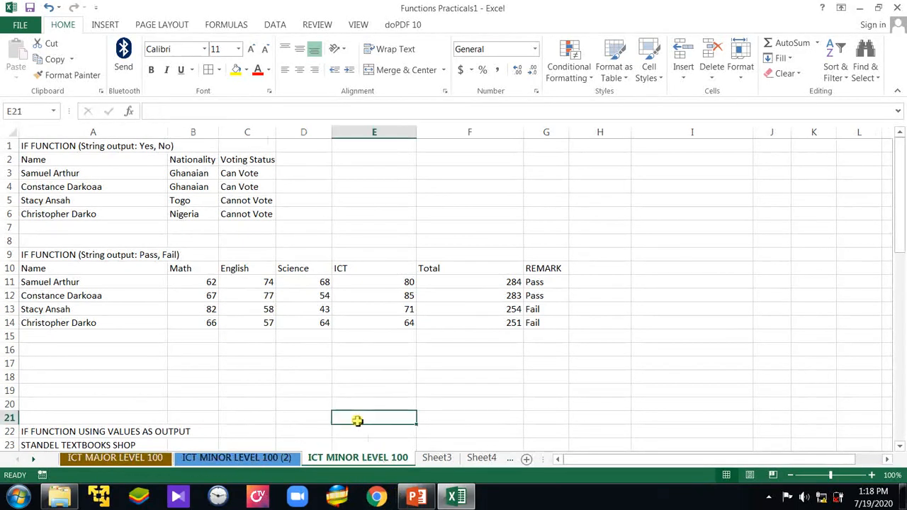
pyautogui.click(418, 497)
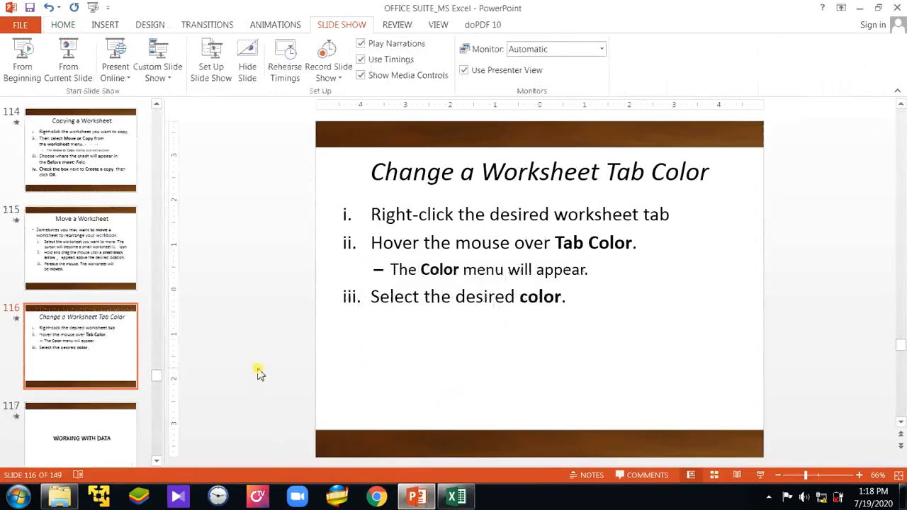